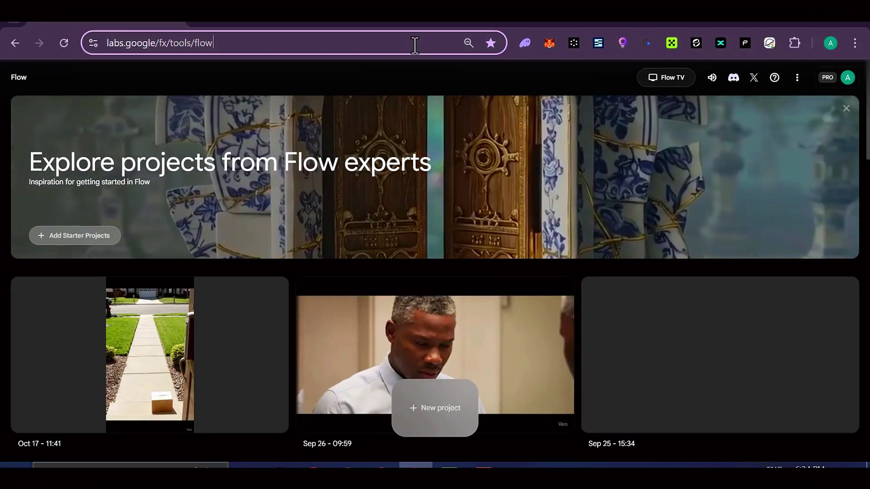
Create a new, empty Google Flow project (Nov 12 - 18:34) from the projects dashboard
double_click(419, 42)
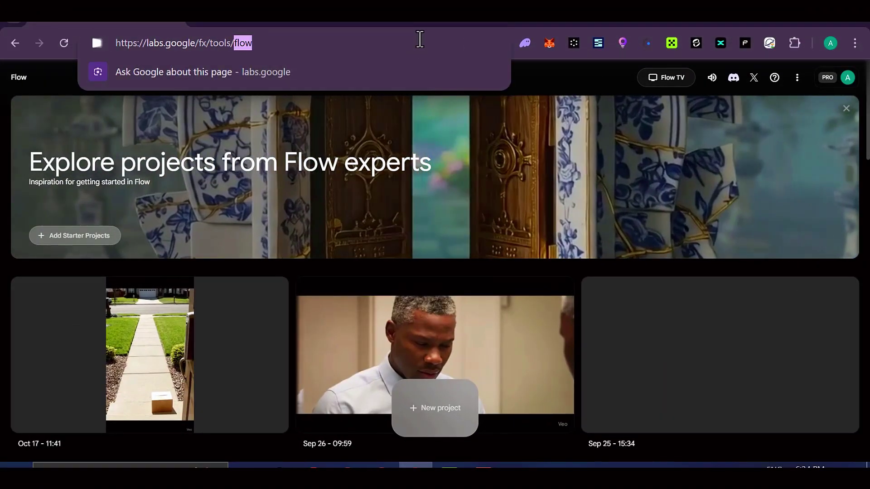
click(578, 85)
scroll(533, 135, down, 2)
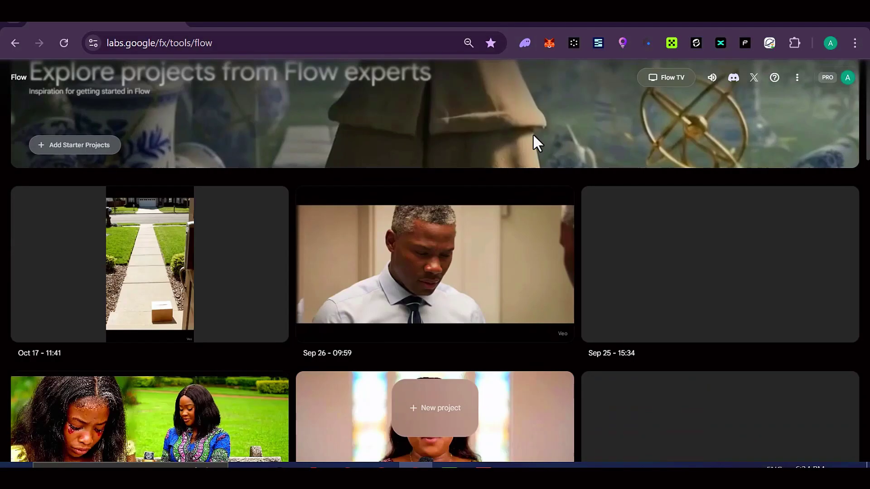
scroll(533, 134, up, 2)
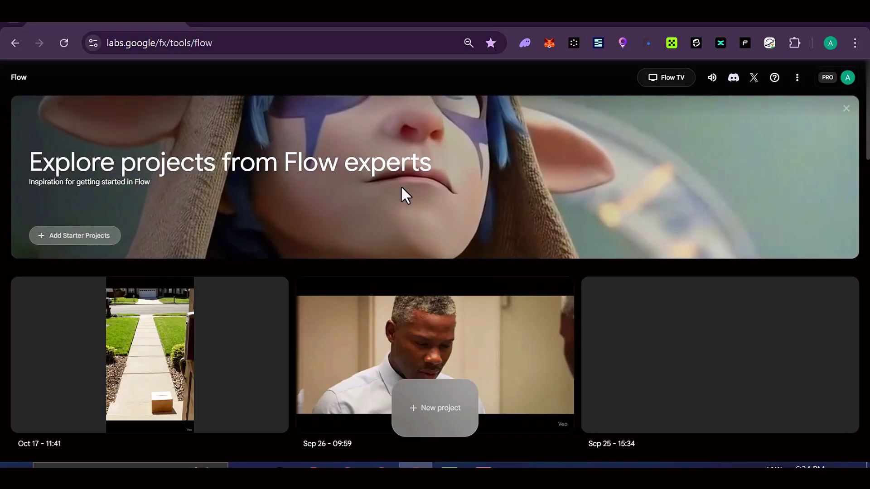
scroll(401, 192, down, 4)
scroll(404, 194, up, 4)
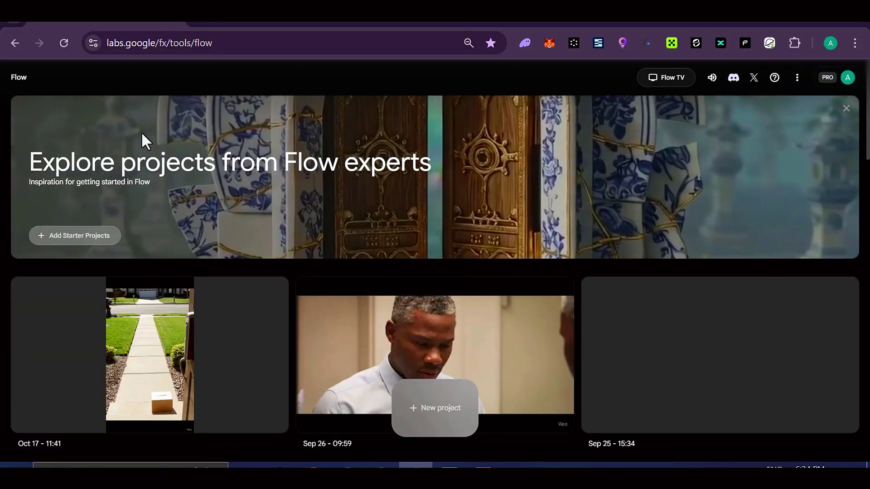
click(430, 410)
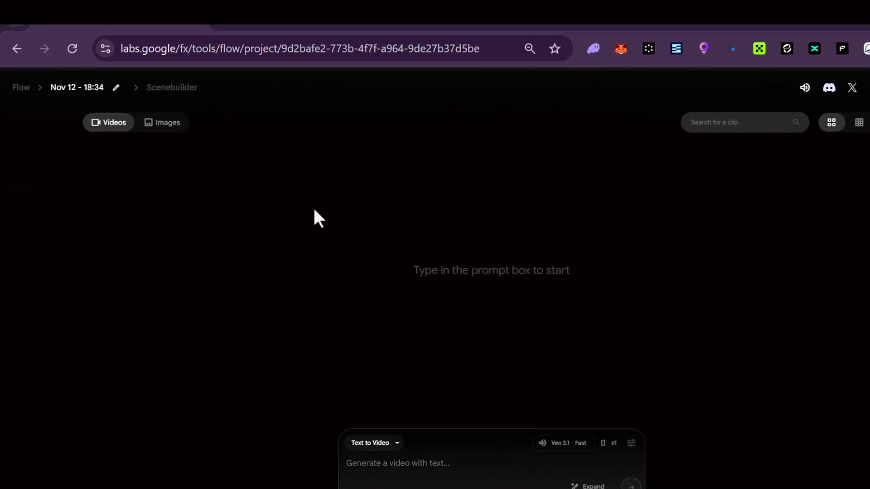
Open Scenebuilder and keep the generation mode on Text to Video, ready for the prompt
click(176, 90)
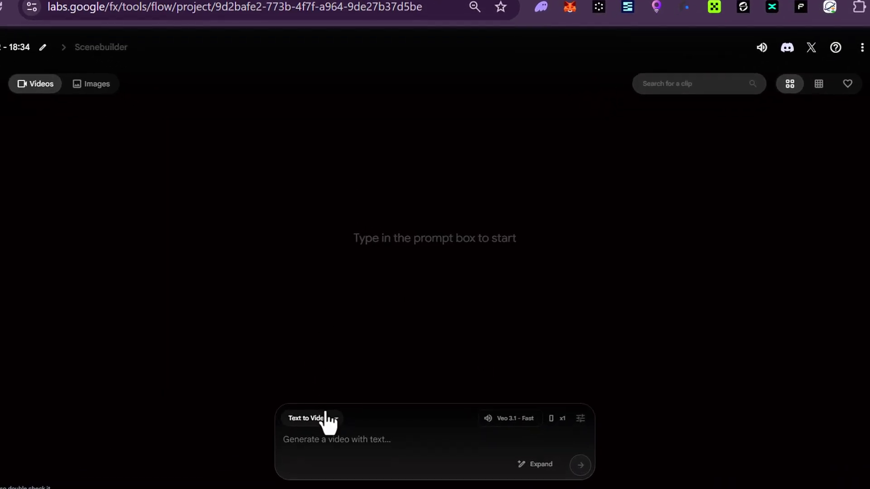
click(328, 420)
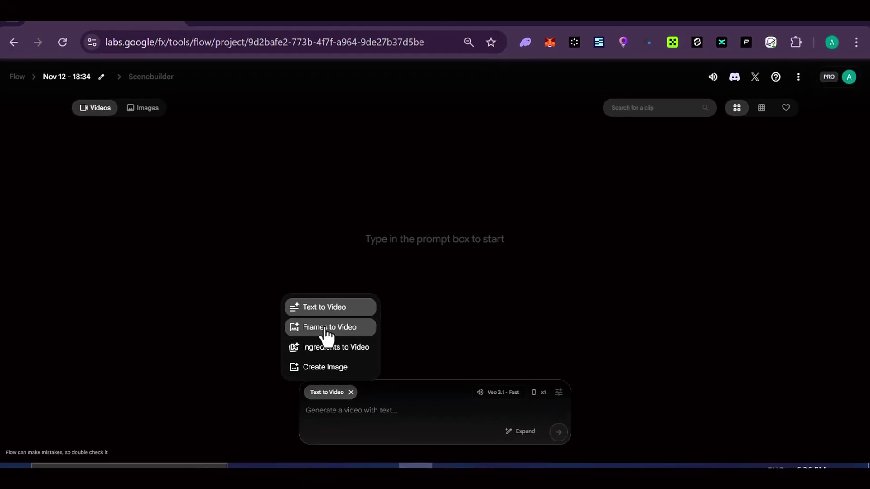
click(325, 328)
click(335, 393)
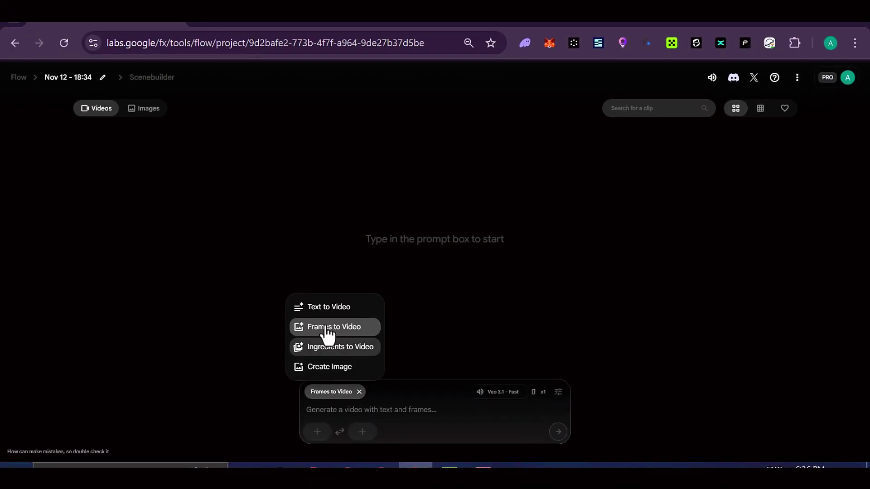
click(330, 307)
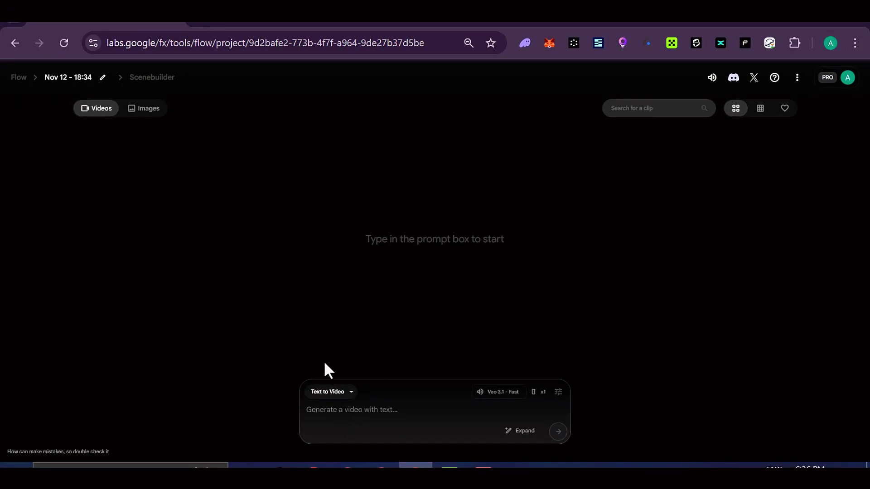
click(351, 409)
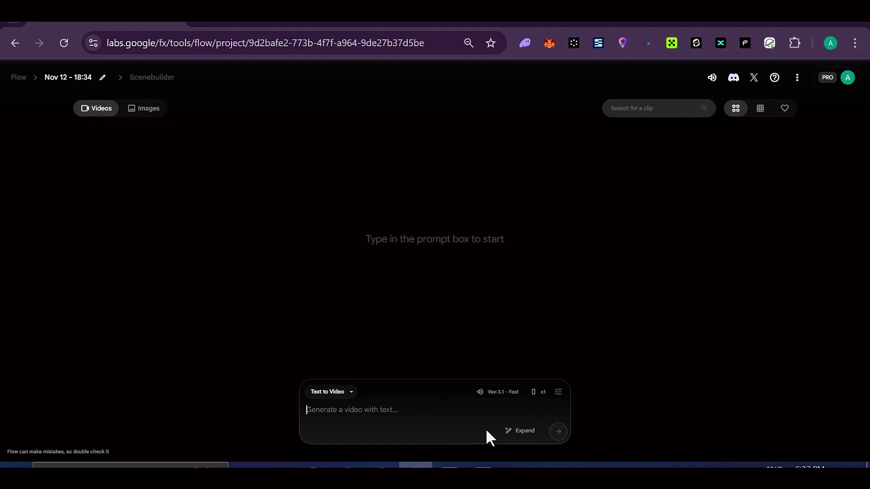
Set aspect ratio to Landscape (16:9) and the model to Veo 3.1 - Quality (100 credits)
click(558, 392)
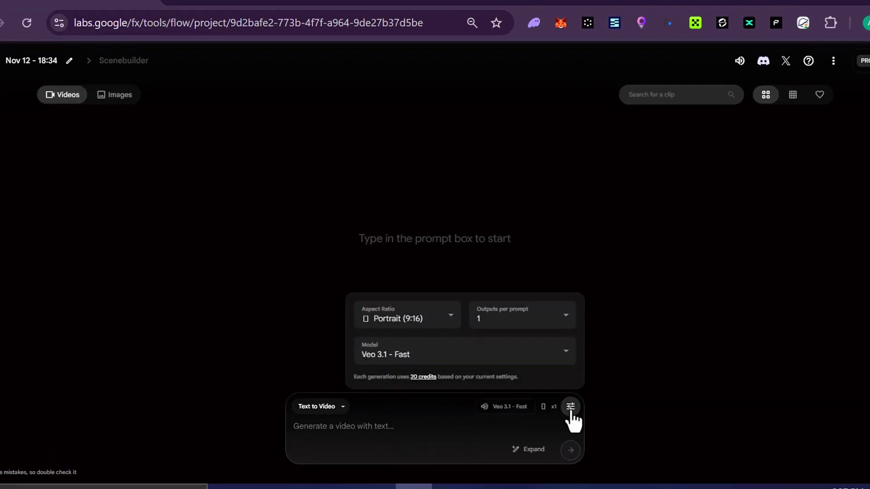
click(440, 319)
click(412, 260)
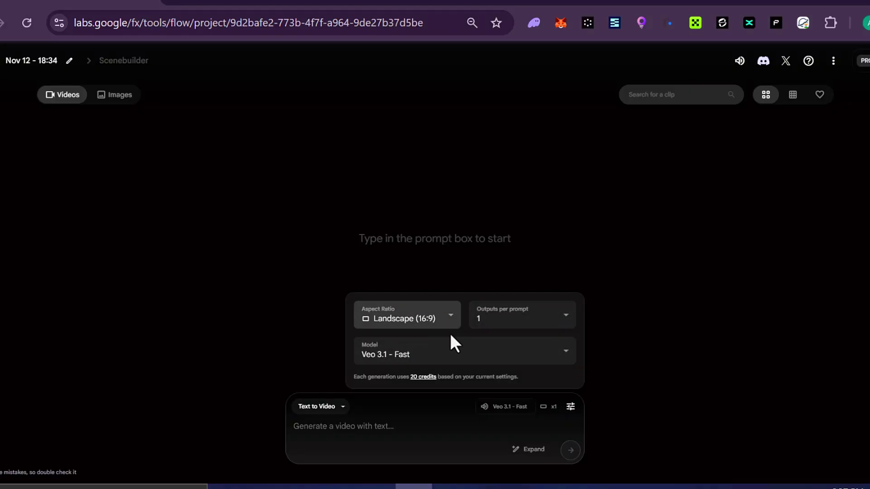
click(526, 358)
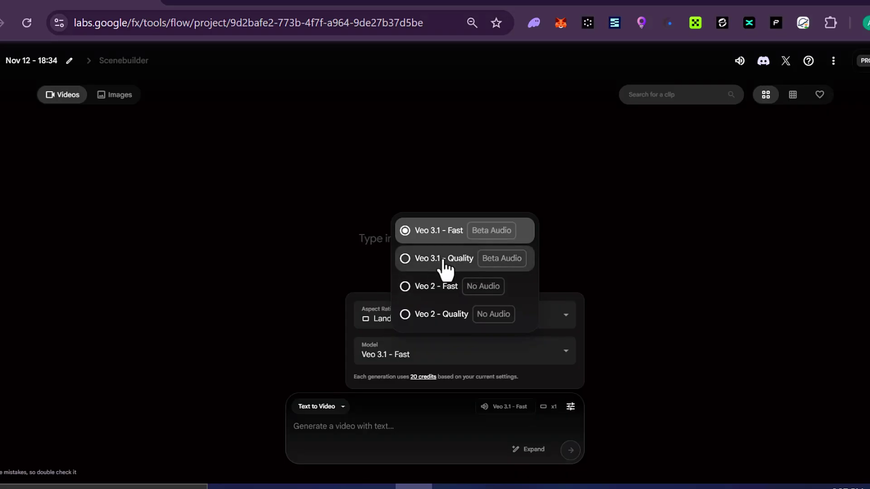
click(467, 268)
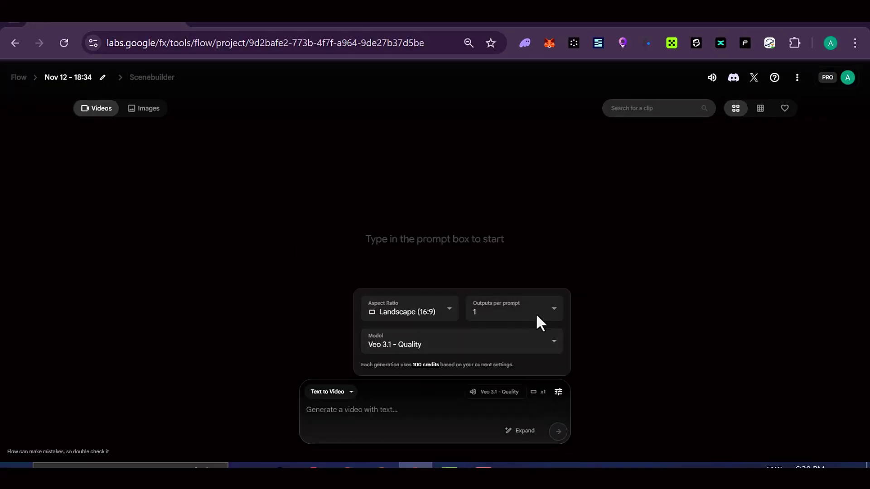
Paste the prepared Pixar-style prompt of a 10-year-old girl at Old Trafford
click(371, 412)
key(ctrl+v)
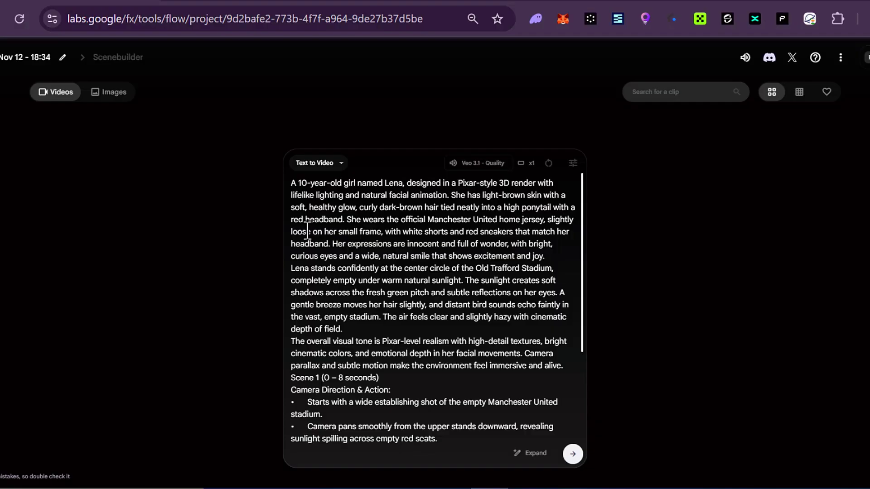
click(499, 199)
scroll(493, 208, down, 2)
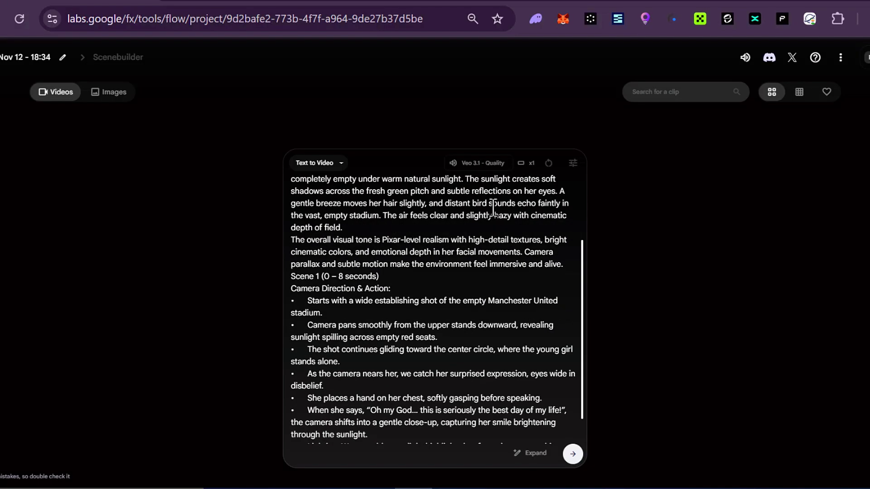
scroll(493, 209, up, 3)
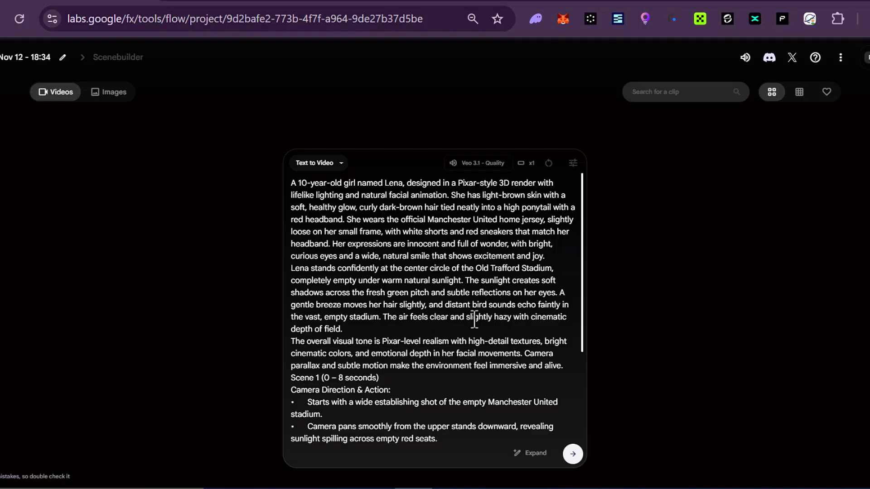
scroll(450, 315, down, 2)
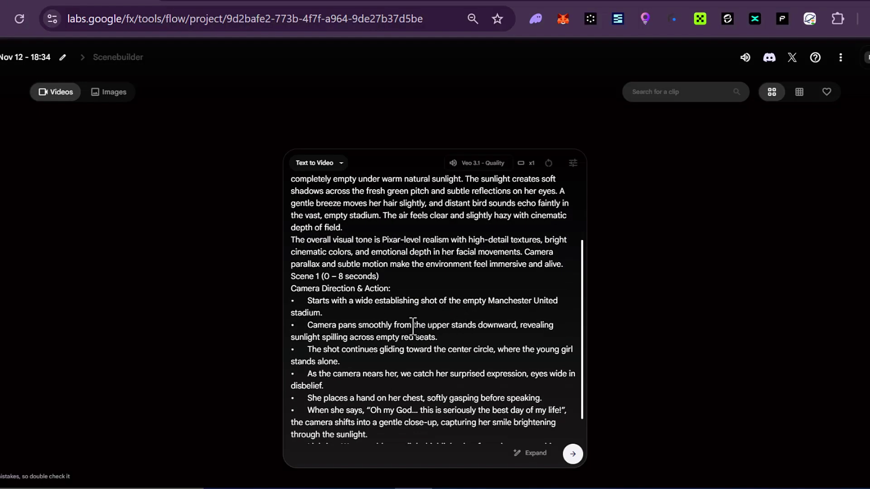
scroll(390, 354, down, 1)
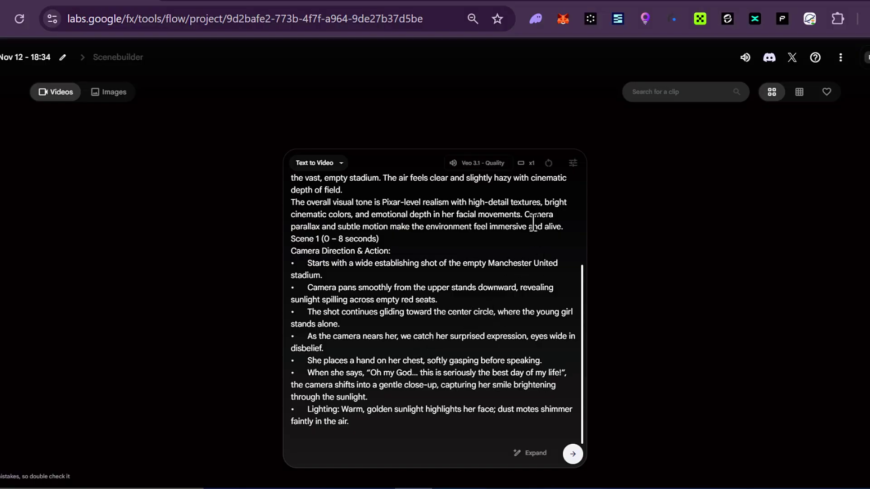
scroll(515, 250, up, 3)
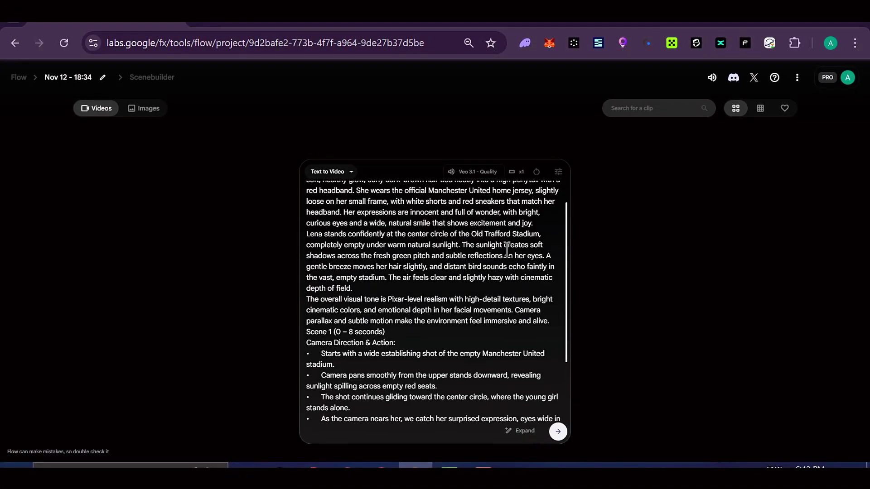
scroll(507, 249, up, 2)
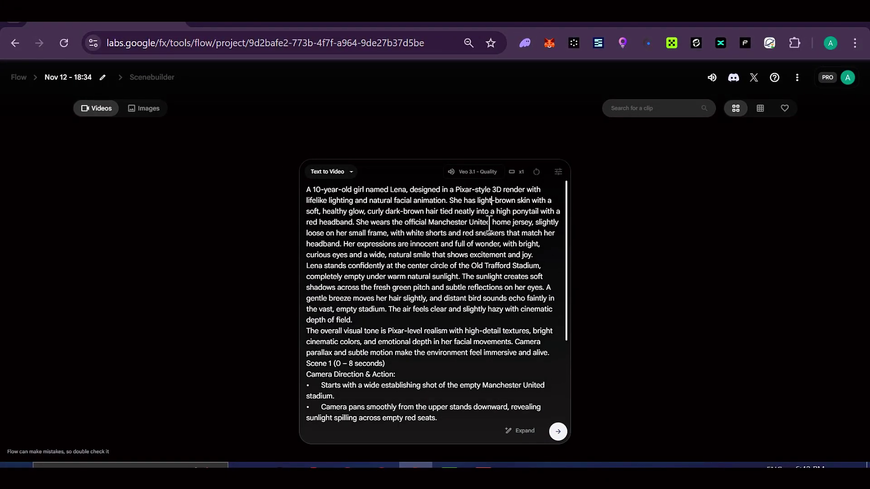
Review the prompt's Scene 1 (0 – 8 seconds) camera direction bullets
drag(304, 195, 408, 369)
scroll(408, 344, down, 4)
click(412, 315)
scroll(412, 315, down, 1)
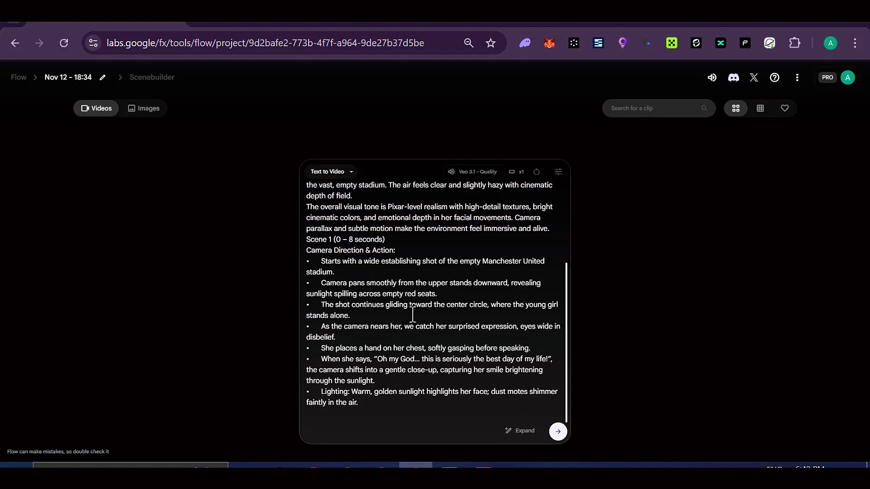
drag(371, 402, 317, 279)
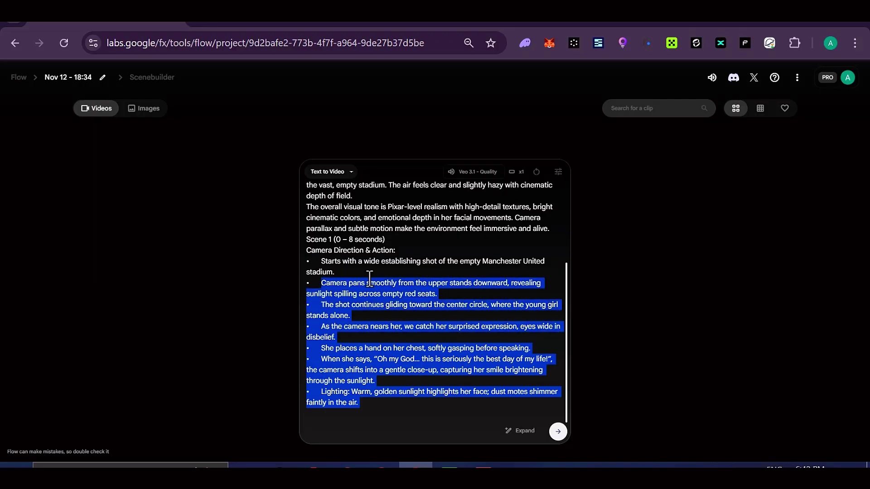
click(378, 273)
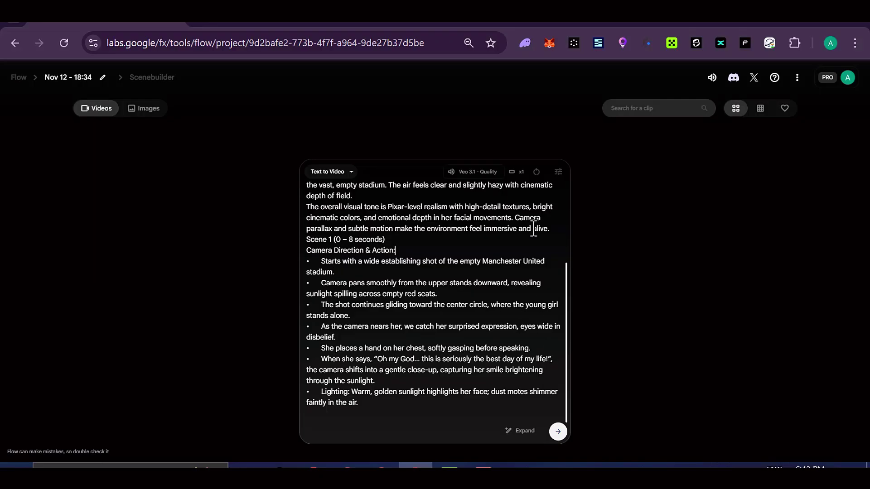
scroll(534, 223, up, 3)
scroll(530, 231, down, 3)
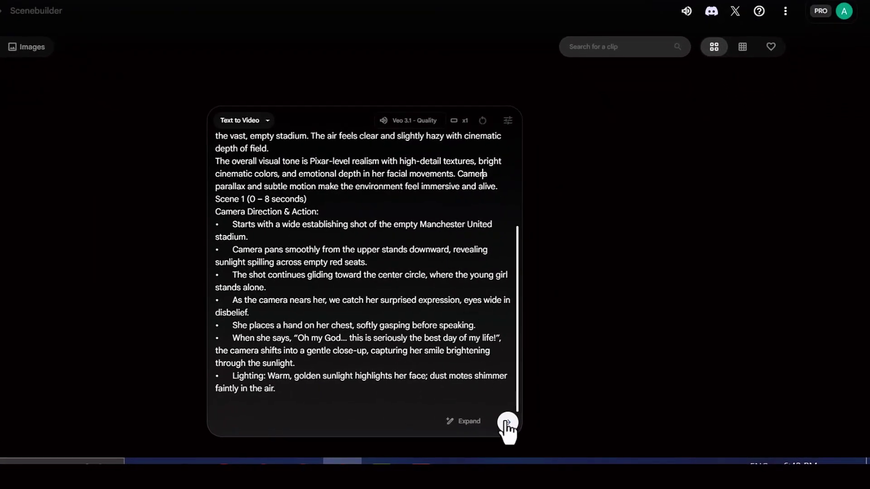
Generate the first Veo 3.1 - Quality clip of the girl on the Old Trafford pitch and preview it
click(507, 423)
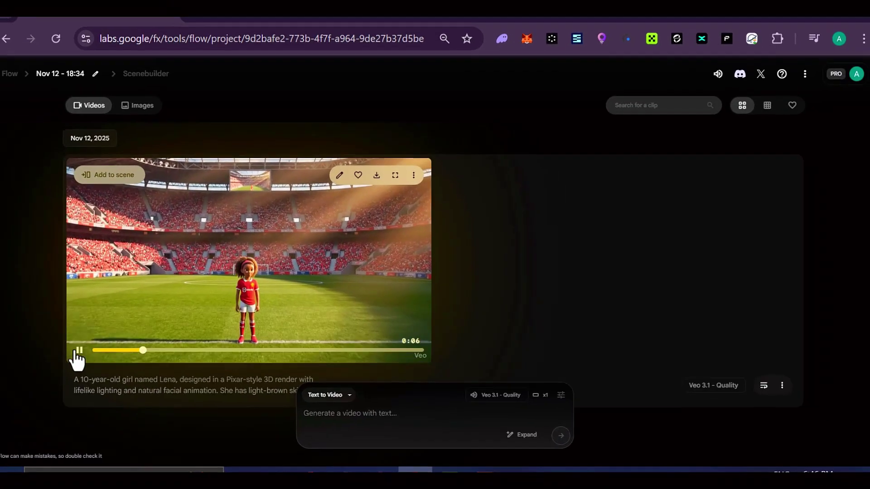
click(65, 374)
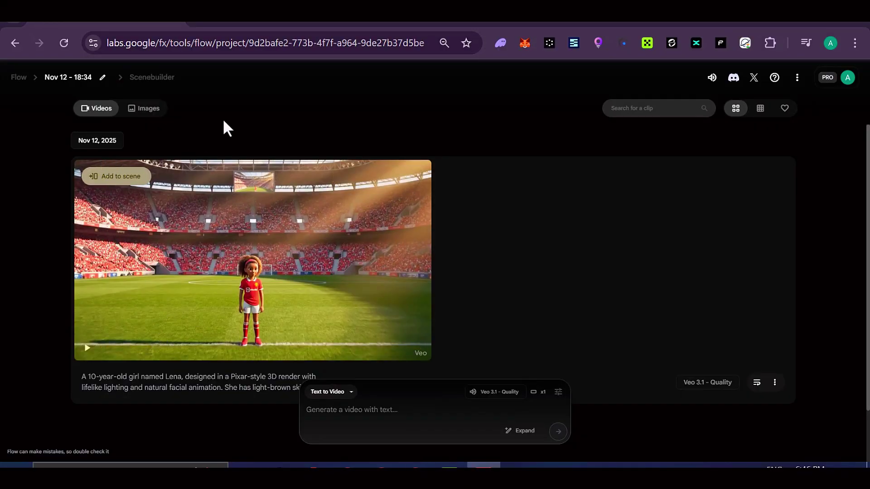
mouse_move(254, 202)
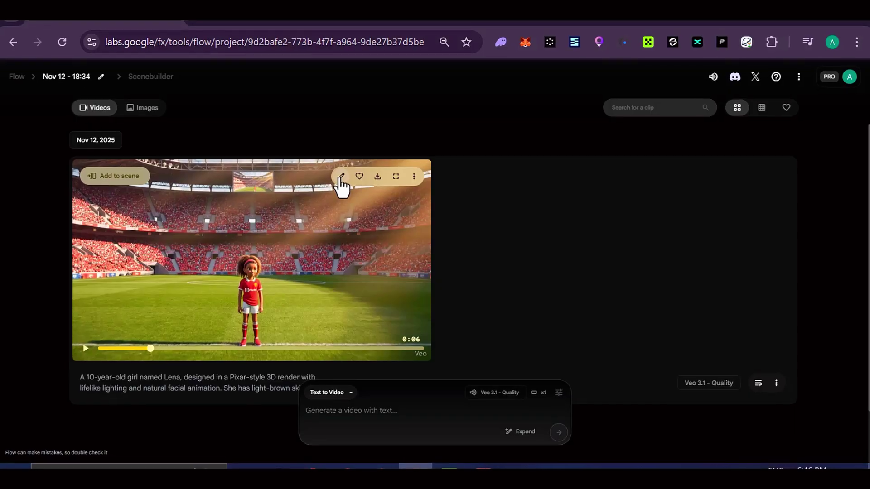
Insert a ball beside the girl using the prompt 'a football on the field'
click(319, 162)
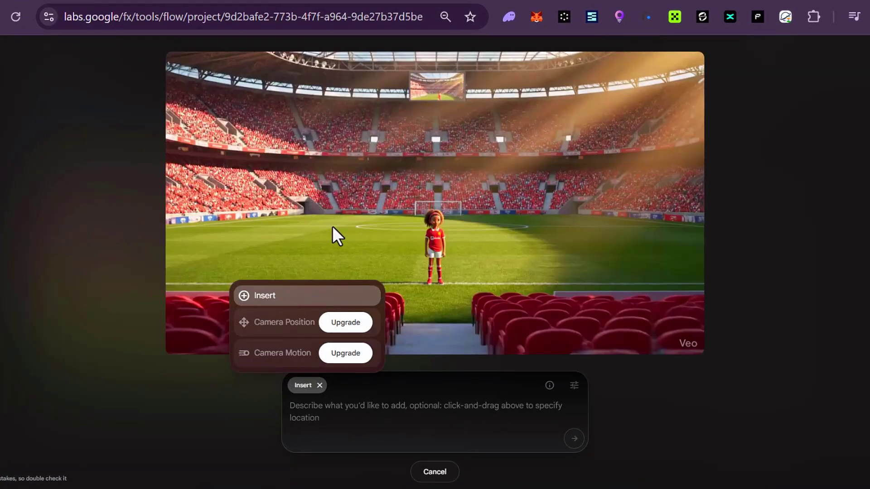
click(264, 296)
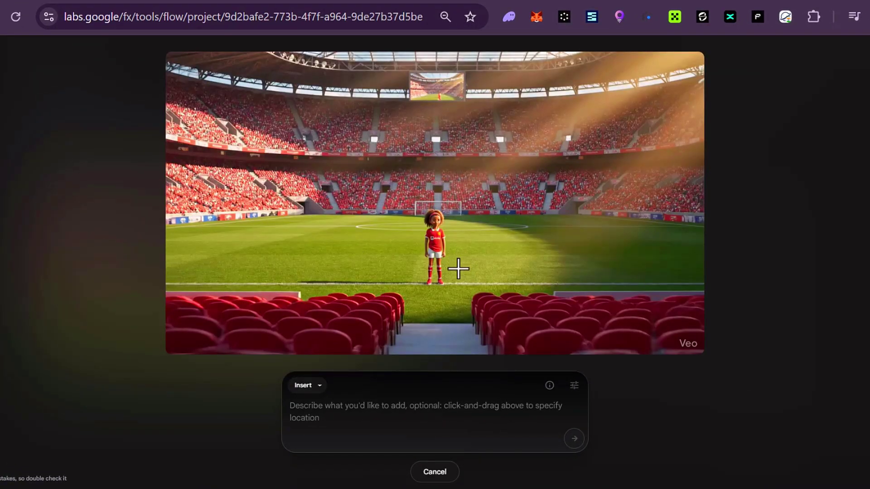
drag(458, 268, 493, 278)
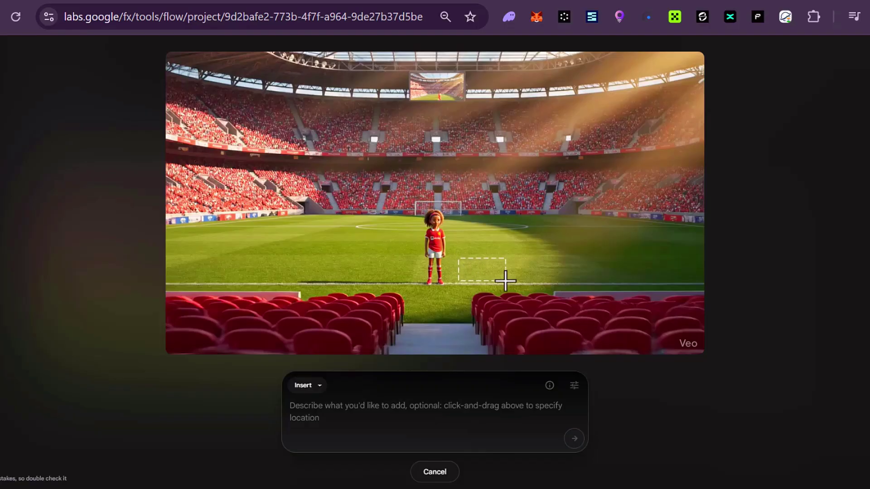
right_click(351, 412)
click(380, 234)
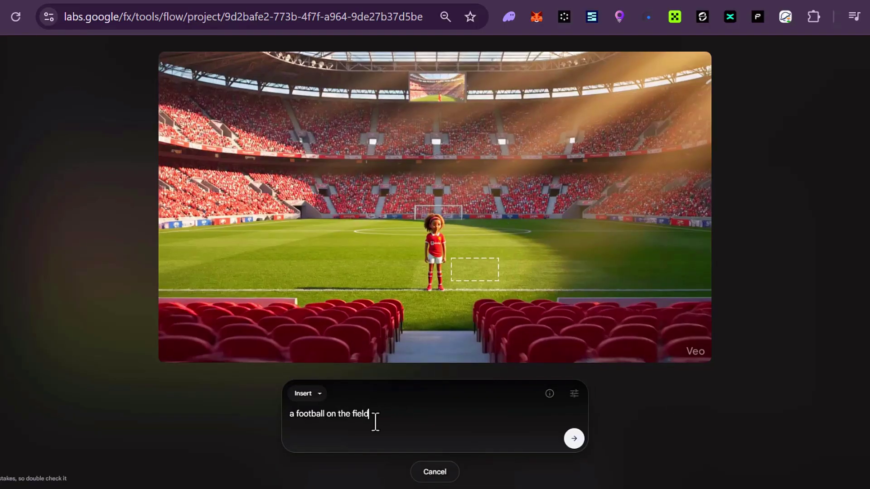
triple_click(353, 407)
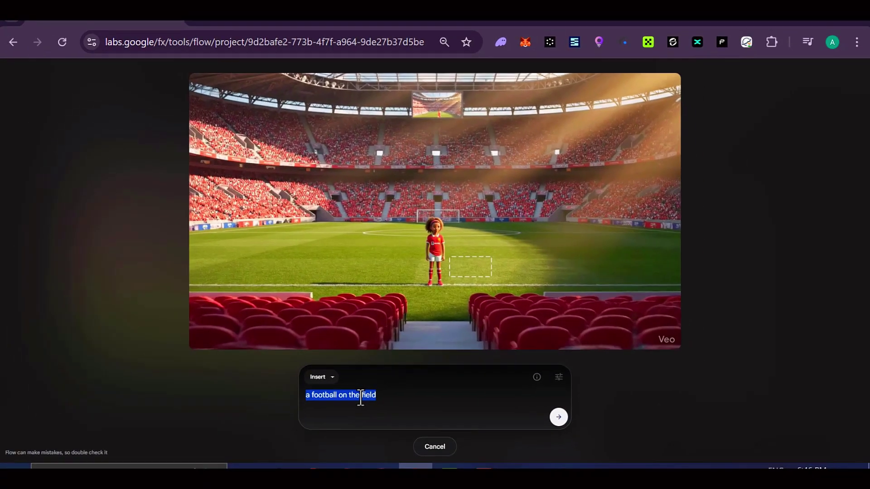
click(558, 417)
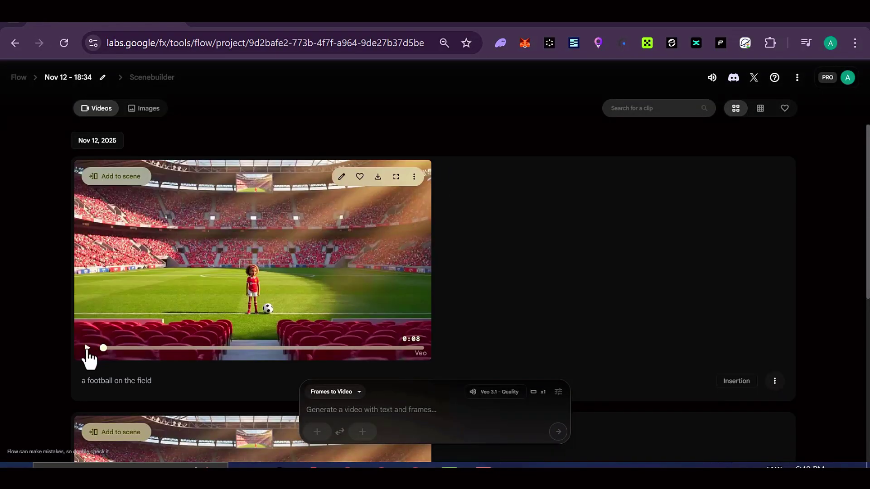
click(87, 348)
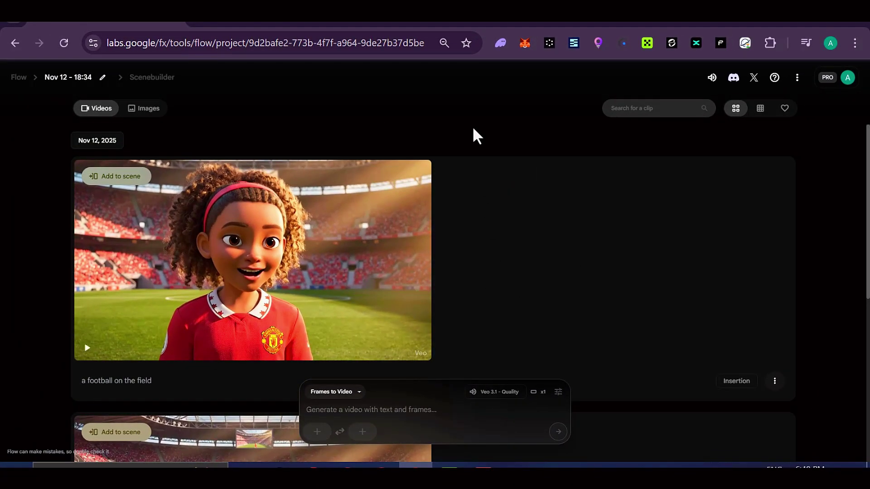
mouse_move(187, 318)
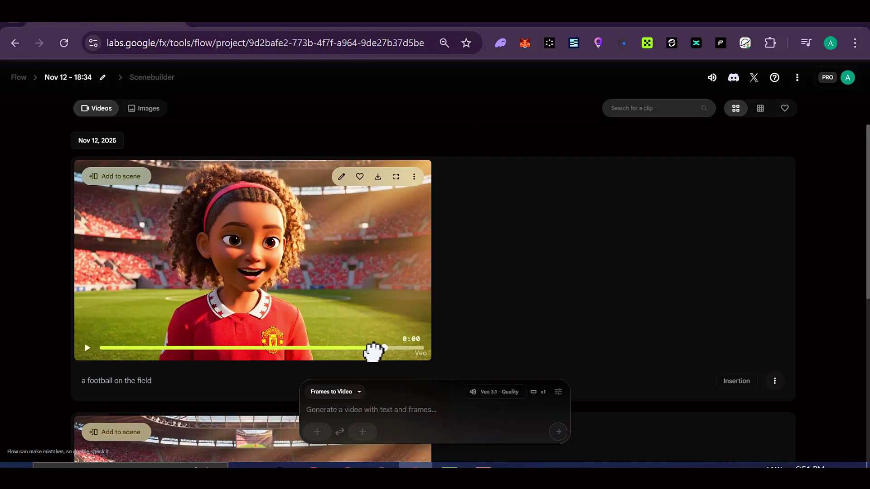
drag(108, 353, 189, 366)
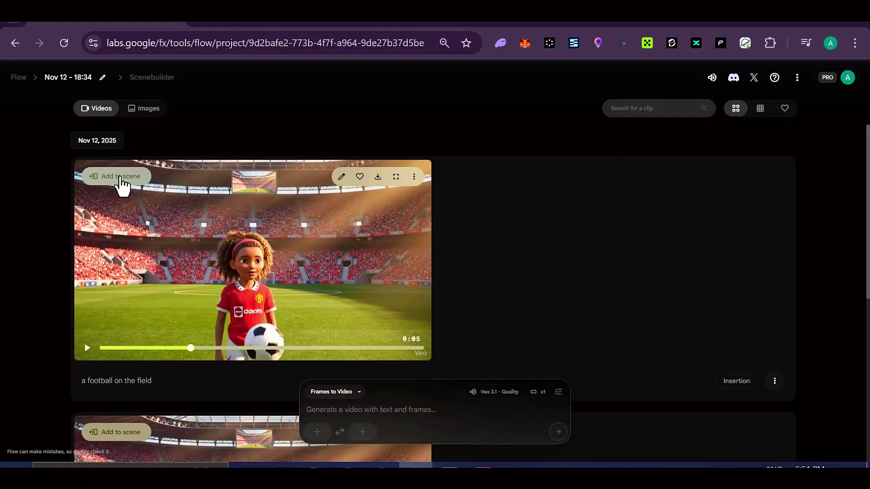
Add the football Insertion clip to the scene as the first Scenebuilder shot
click(148, 163)
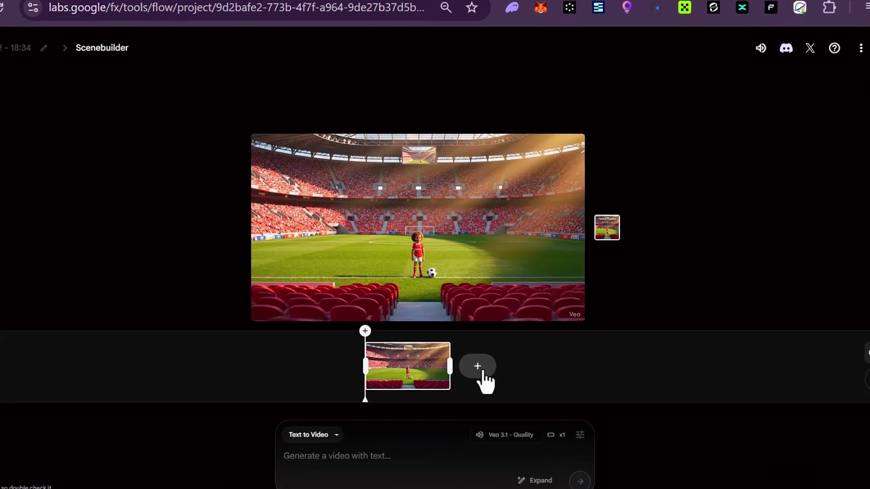
click(477, 368)
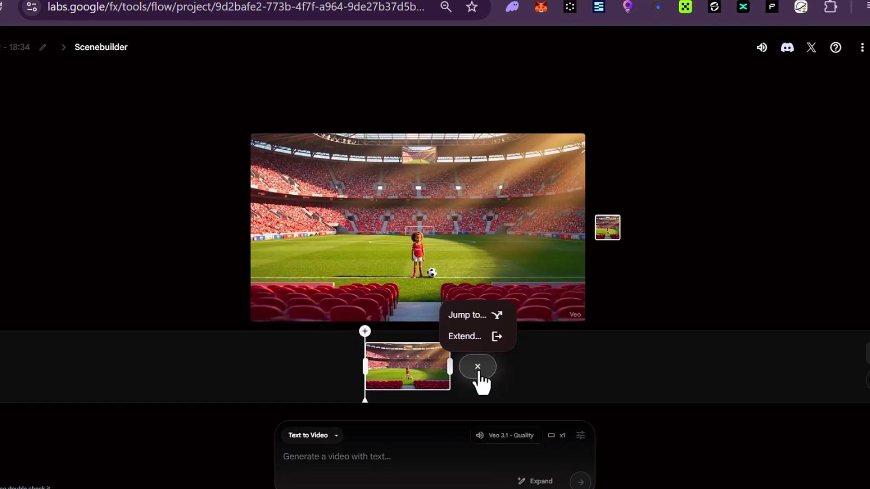
click(481, 315)
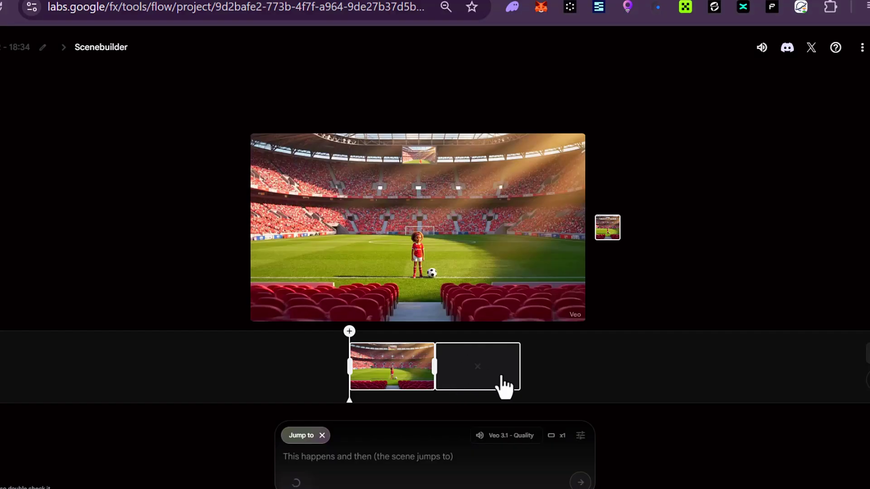
click(478, 367)
click(479, 371)
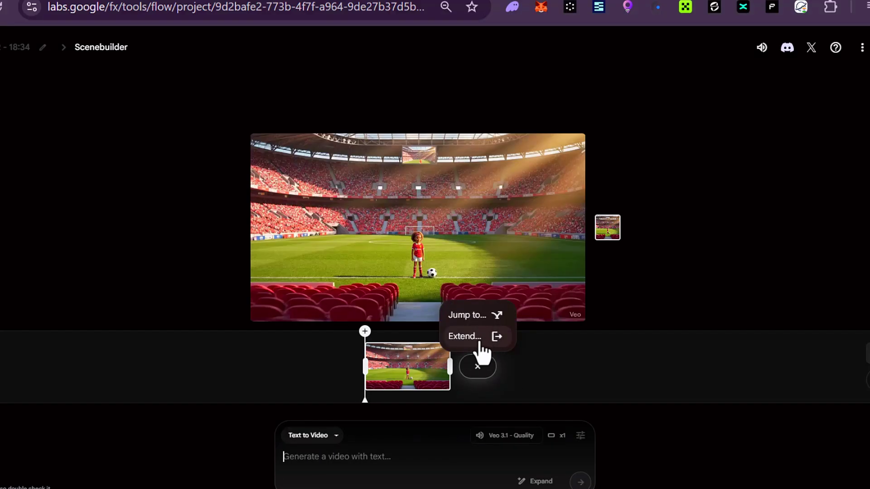
Extend the football clip with the pasted prompt of the girl raising both arms in the stadium
mouse_move(479, 375)
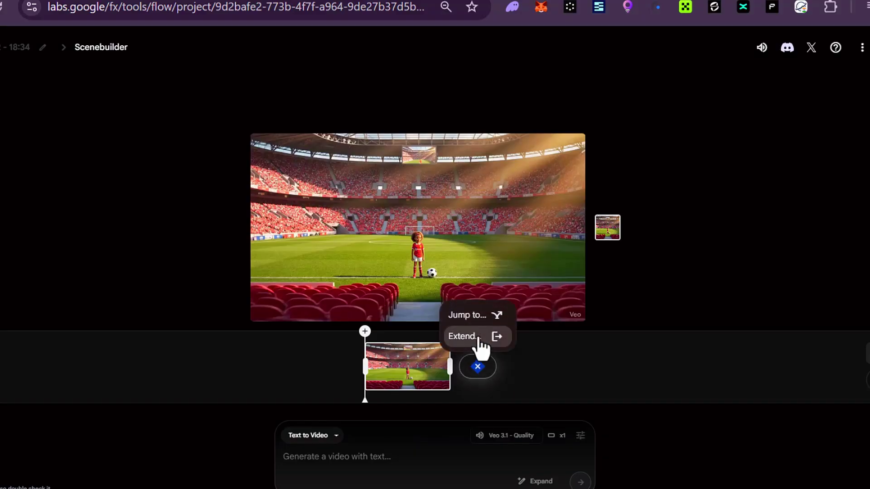
click(478, 339)
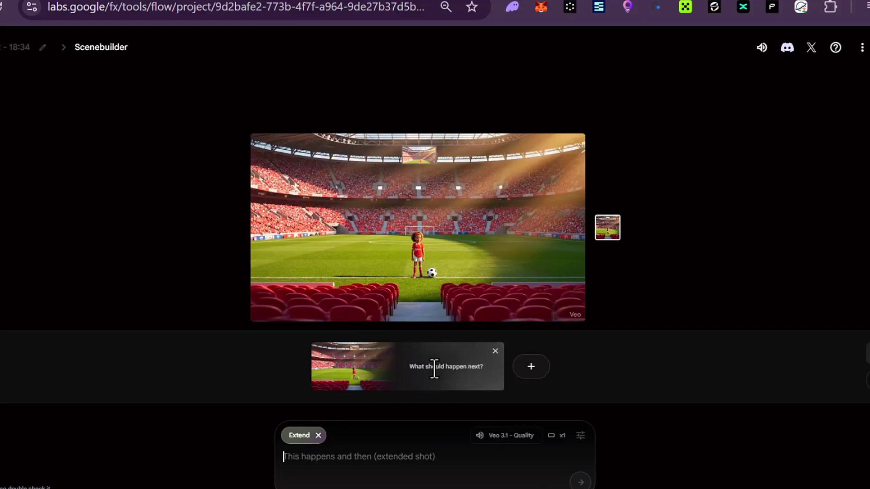
click(495, 351)
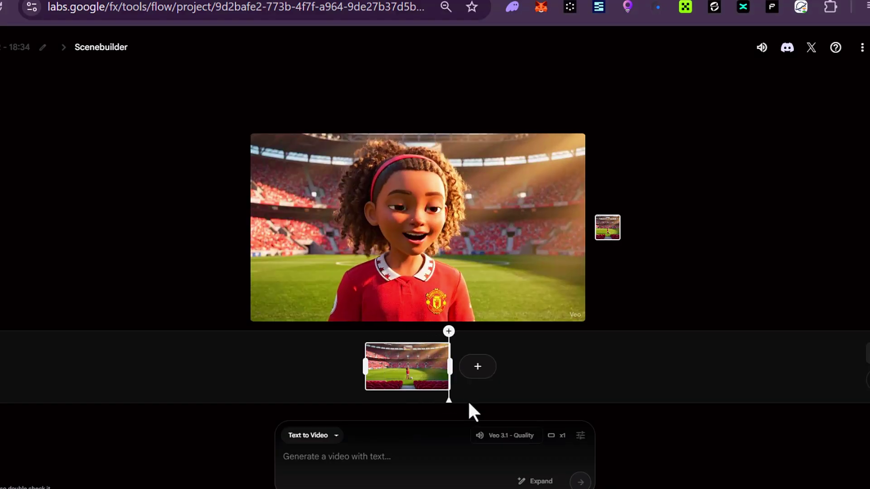
click(481, 371)
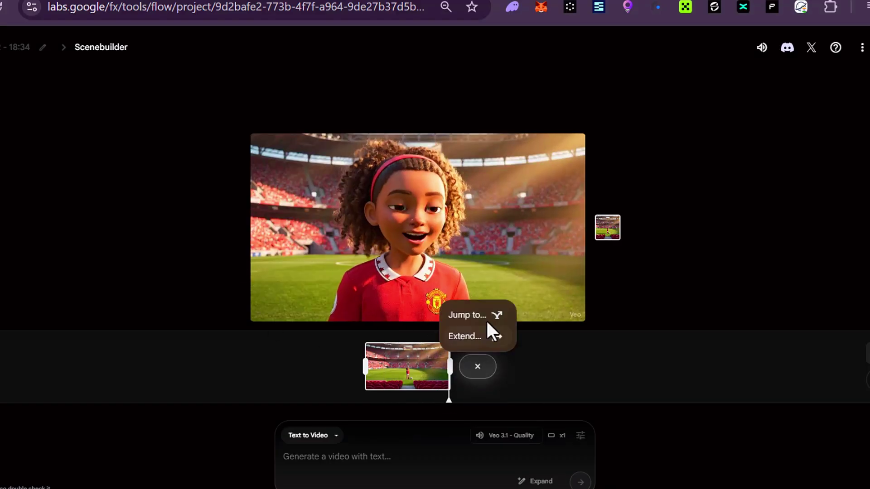
click(479, 337)
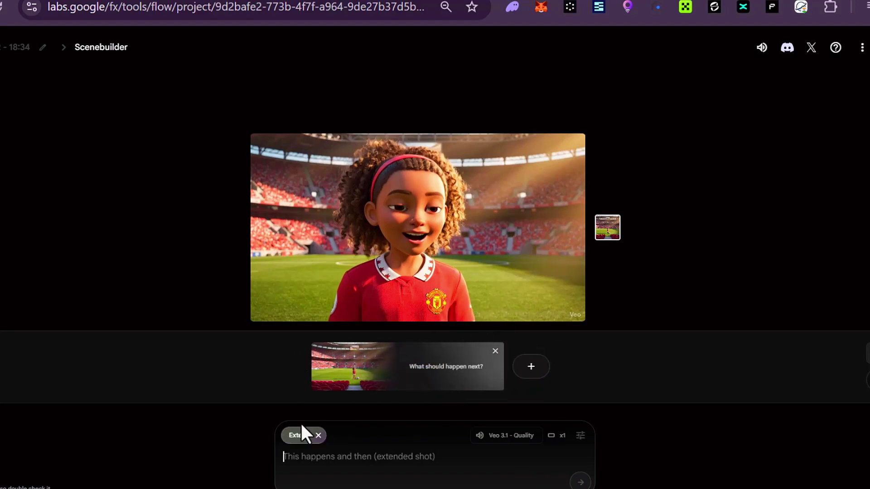
text(Camera Direction & Action: •	Begins with a low-angle shot from grass level looking up at her, making the stadium feel massive. •	The camera slowly dollies forward as she turns in a slow 360°, taking it all in. She raises both arms with excitement and laughs softly as she says, "I’m standing right here, inside the real Manchester United Stadium… all by myself!" • •	Lens flare effect glows behind her as sunlight beams through the roof arches. •	Visual Element: Around her, a subtle holographic shimmer appears — Manchester United crests and glowing red streaks encircle faintly, giving it a futuristic cinematic style. •	Ends on a medium shot as she grins, soaking in the moment.)
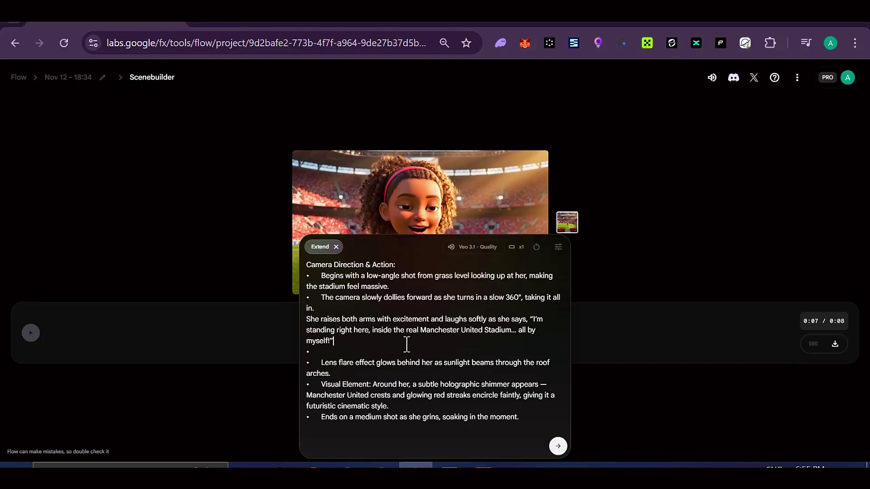
drag(514, 343, 306, 318)
click(427, 319)
click(558, 446)
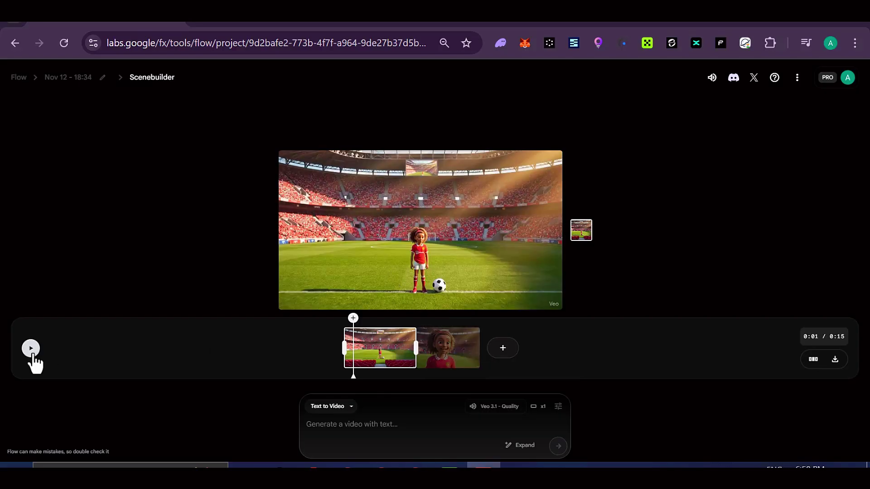
Play the 0:15 scene, pause, and move the playhead near the end of the second clip
click(31, 349)
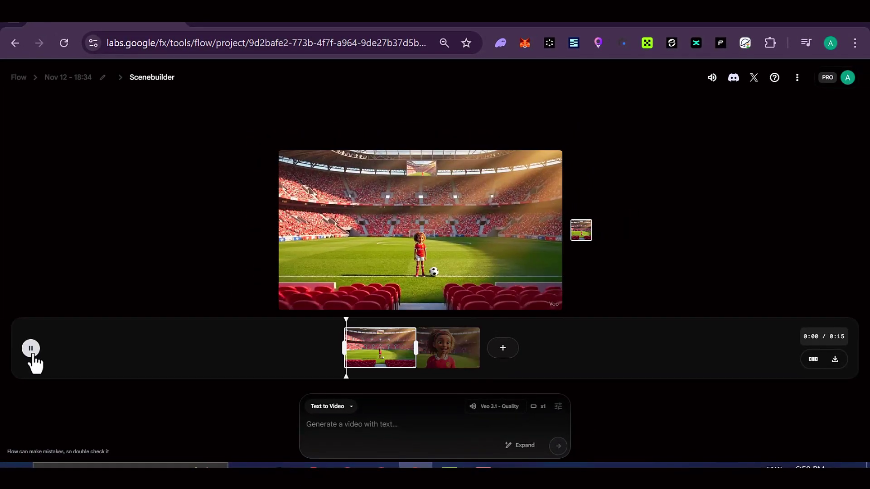
click(30, 350)
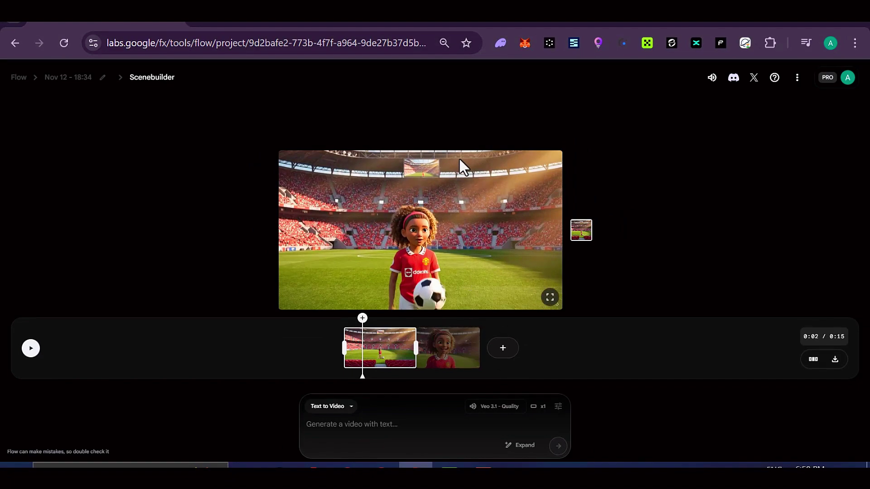
drag(361, 330, 479, 370)
Extend the scene with the pasted 'VEO 3.1 Live Demo' hologram prompt and play the 0:22 result
click(501, 347)
click(509, 324)
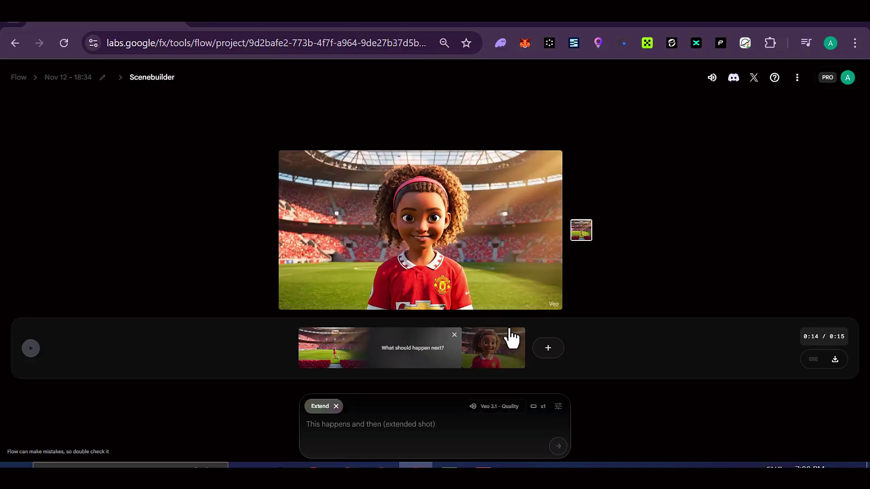
click(474, 349)
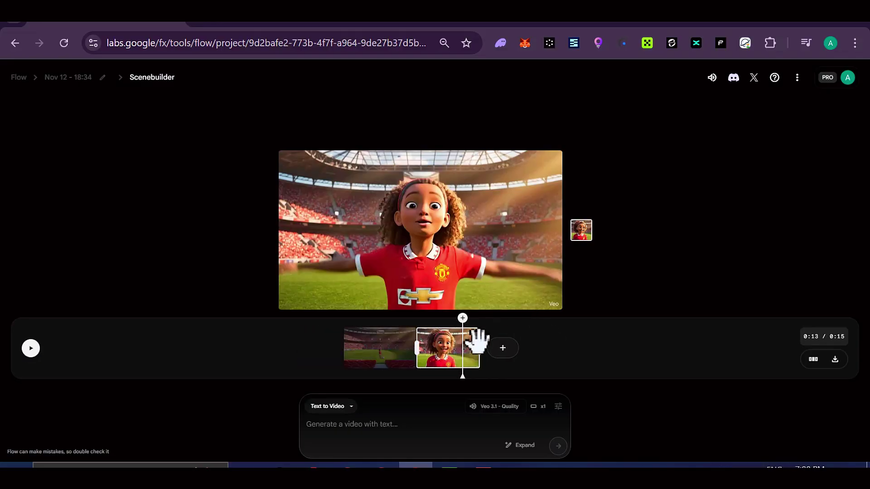
drag(463, 319, 477, 344)
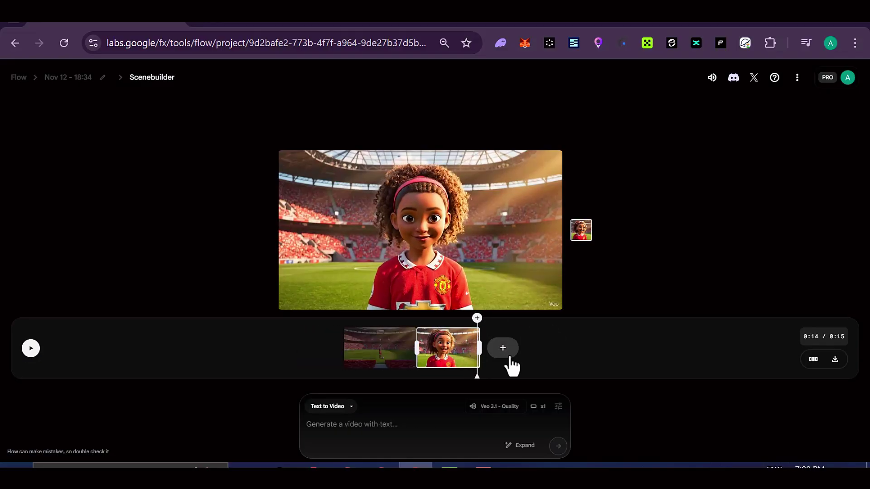
click(510, 357)
click(507, 324)
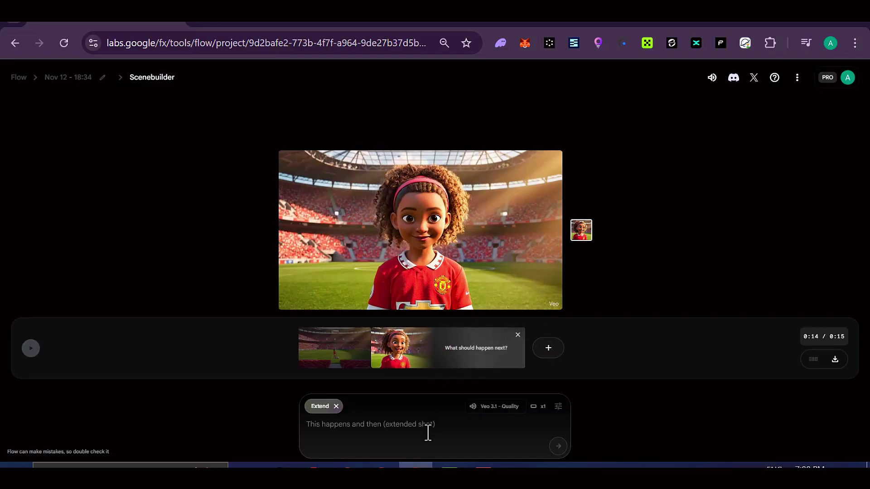
right_click(428, 433)
click(452, 279)
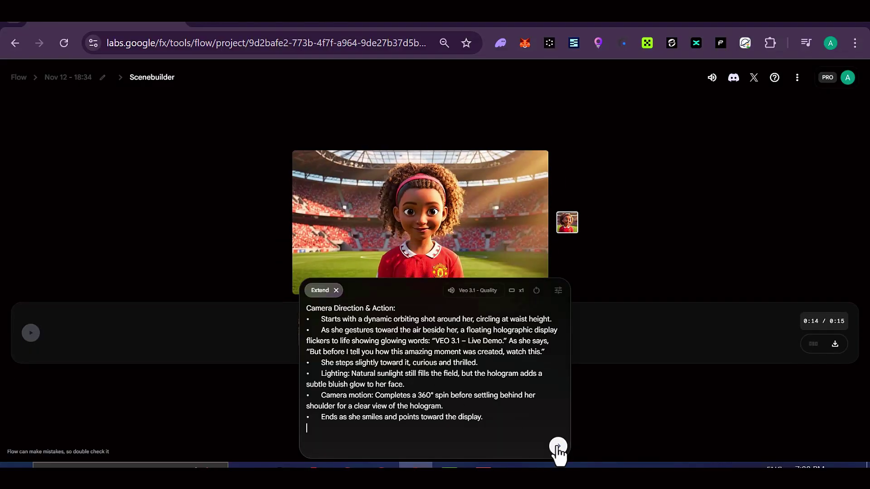
click(558, 447)
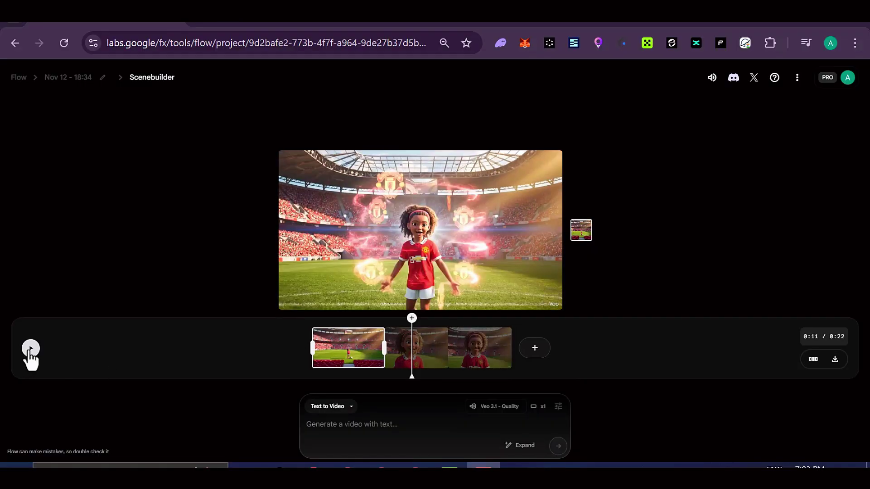
click(30, 349)
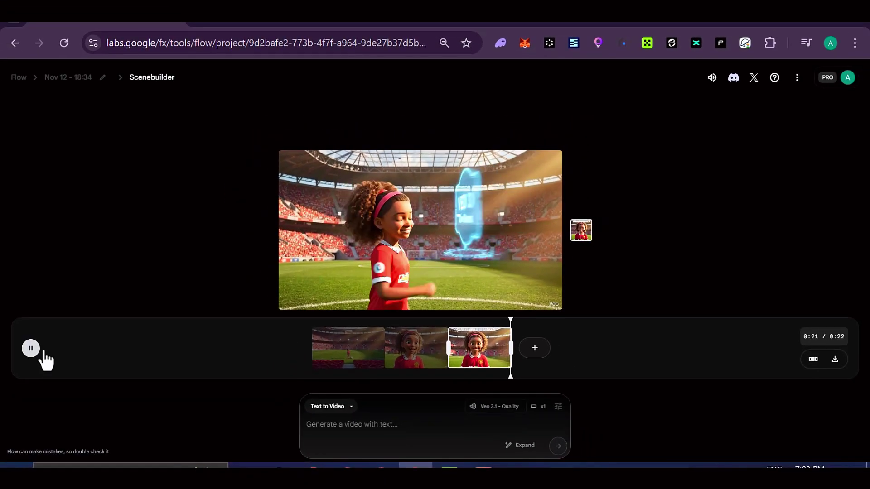
Replay the film, then extend it with a wide aerial stadium shot of floating holographic video panels
click(29, 352)
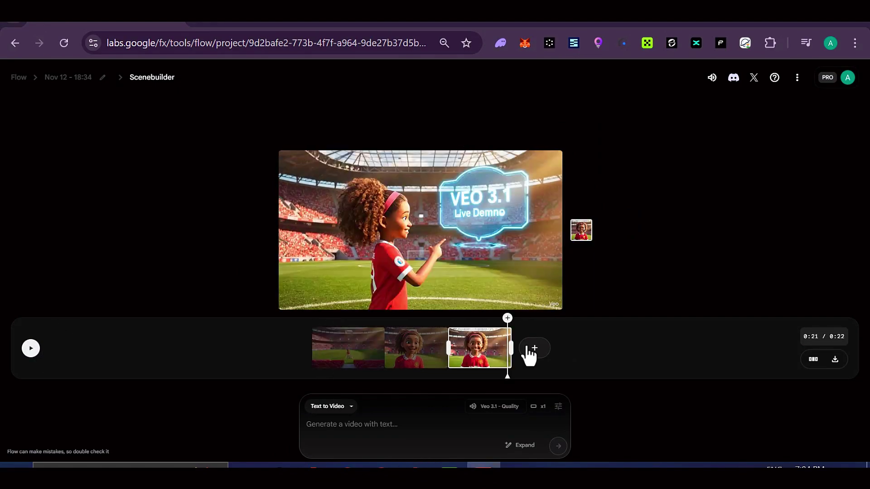
click(534, 349)
click(525, 322)
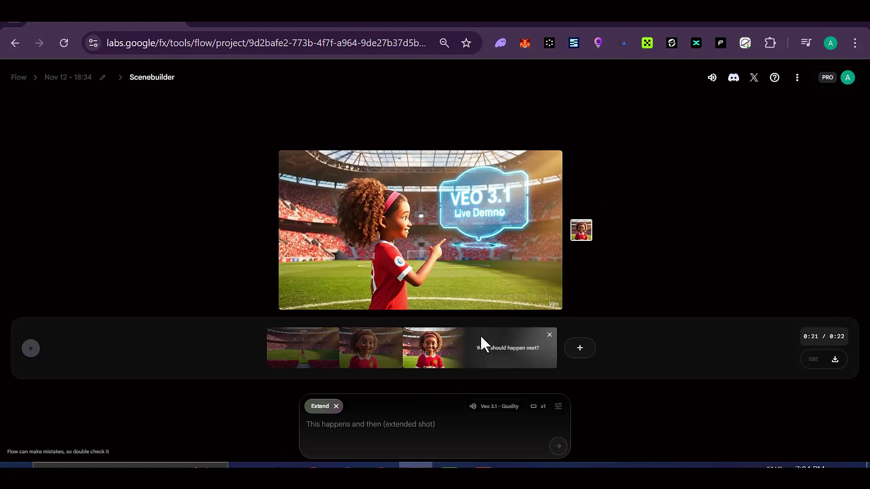
right_click(367, 427)
click(397, 279)
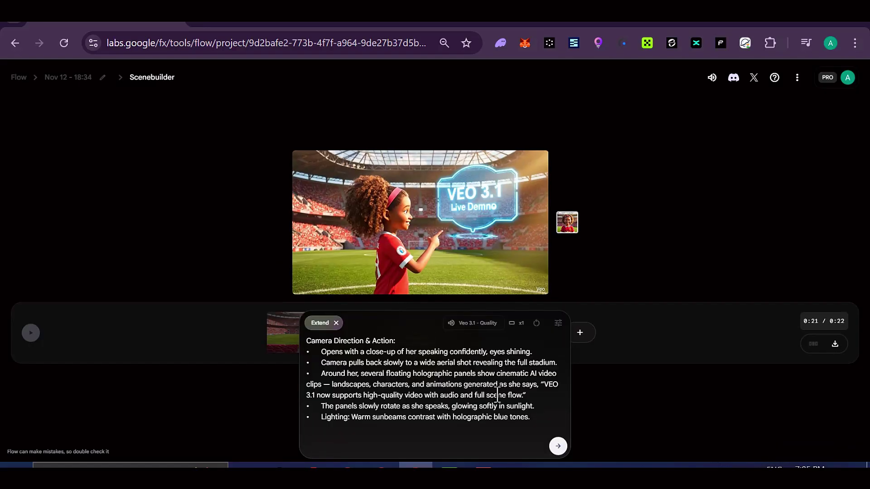
click(558, 447)
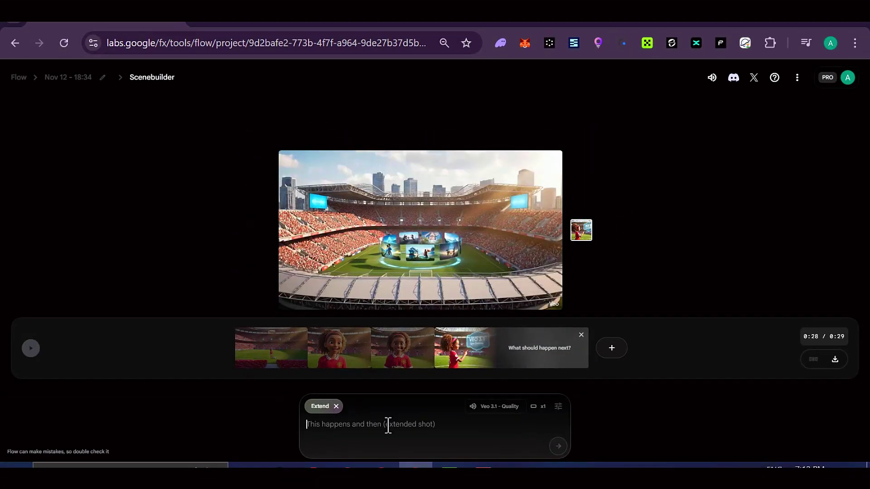
Extend with a close-up of the girl speaking to camera ending in a cinematic fade-out, then play the film
right_click(388, 428)
click(412, 272)
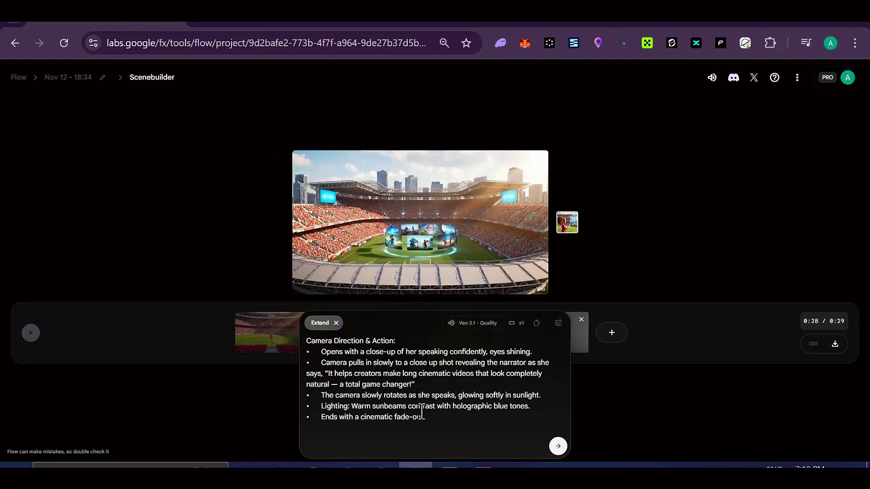
click(558, 448)
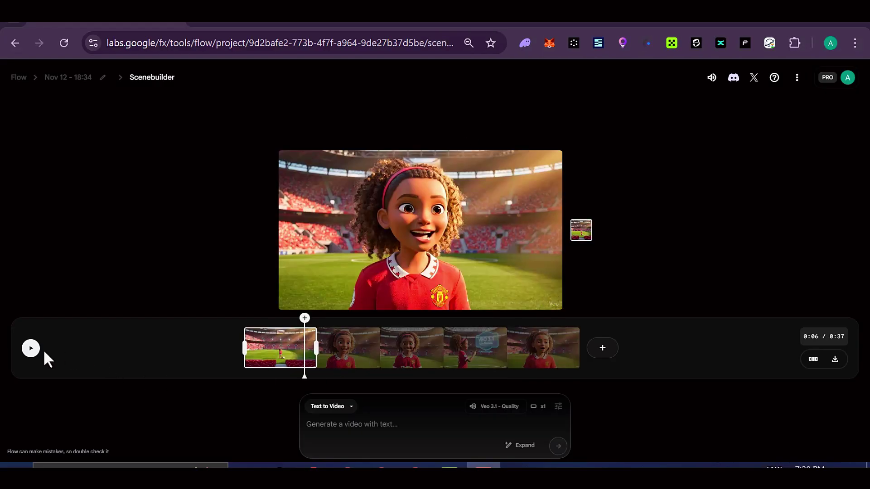
click(30, 350)
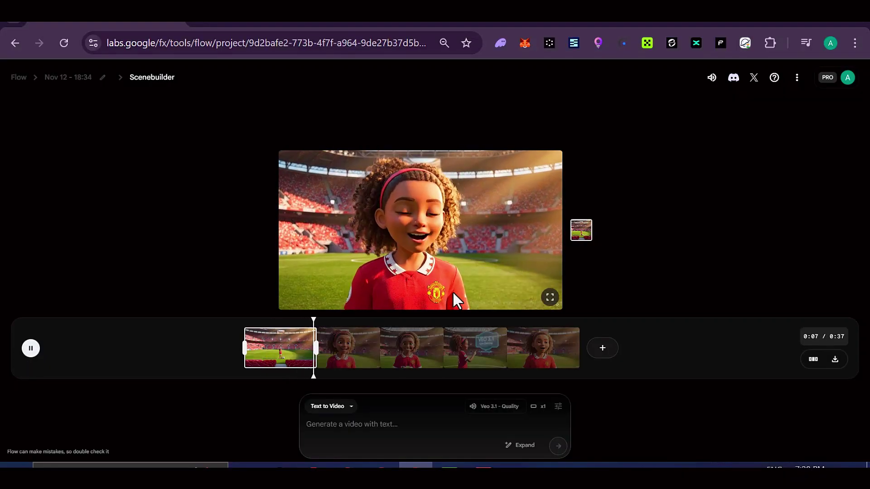
Trim the third, hologram clip at 0:19 so the film runs 0:35
click(35, 352)
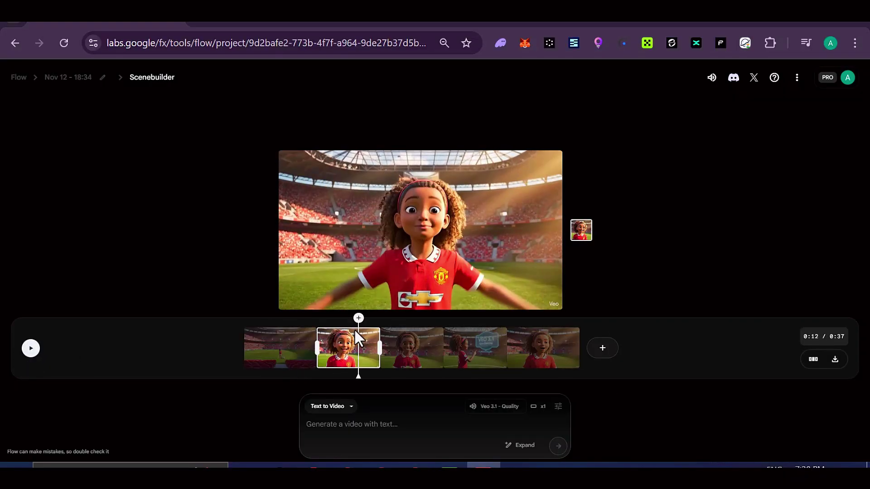
drag(359, 336, 429, 343)
click(30, 349)
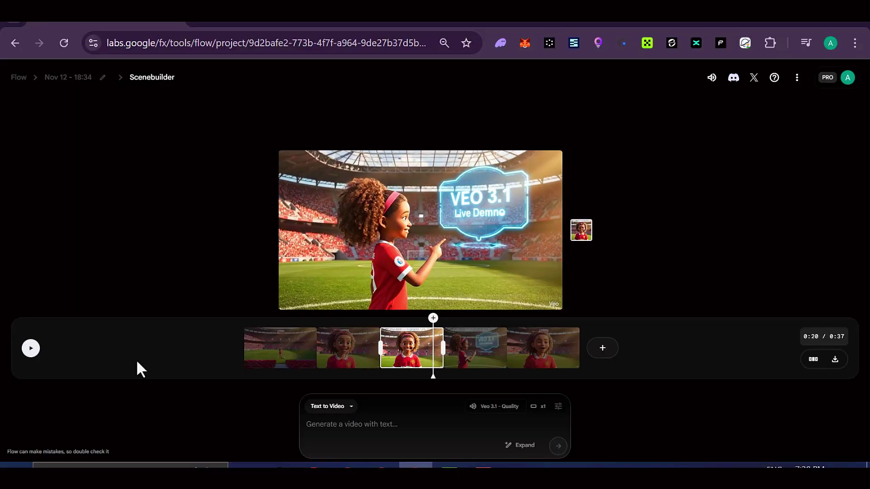
click(31, 349)
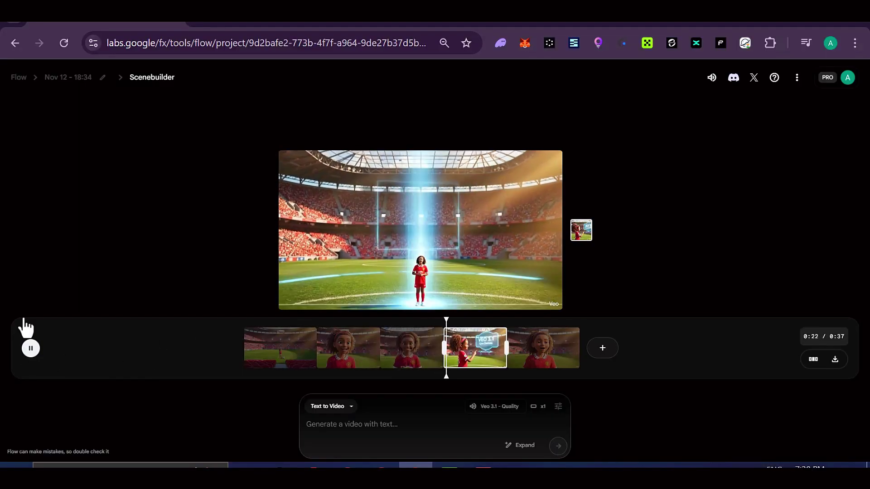
mouse_move(449, 333)
mouse_down()
mouse_move(431, 334)
mouse_move(422, 355)
mouse_move(443, 352)
mouse_move(444, 335)
mouse_up()
click(31, 349)
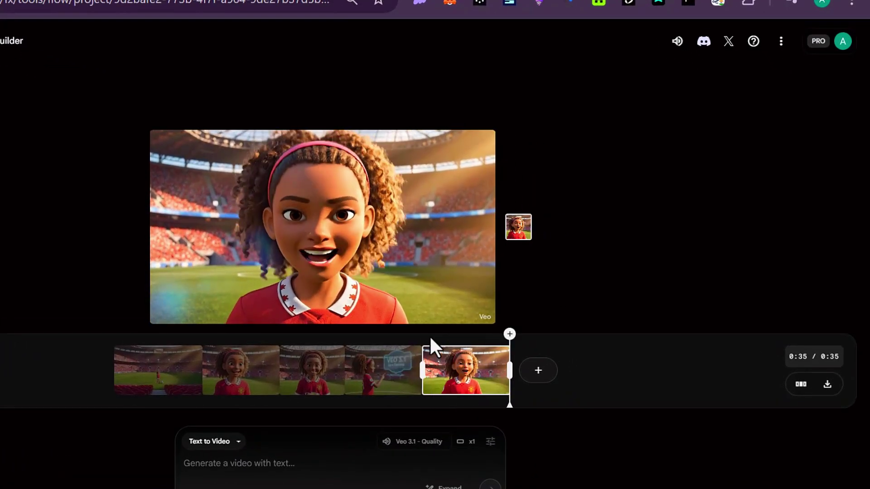
click(800, 386)
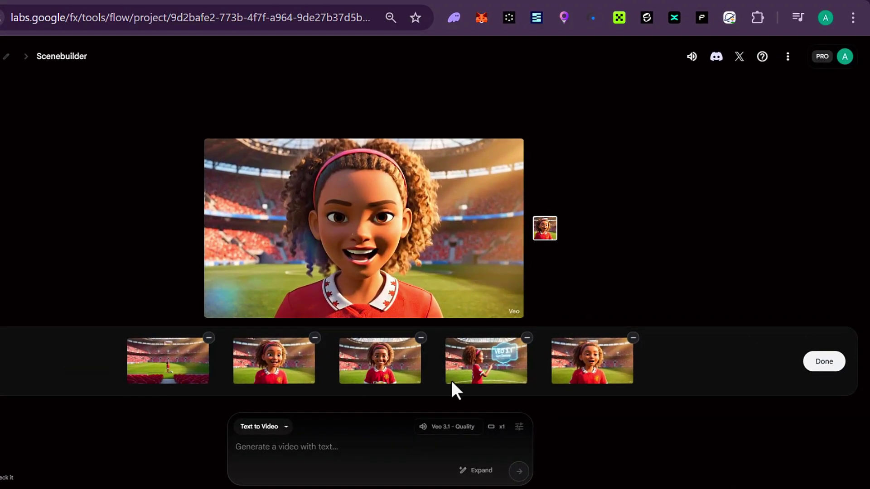
click(817, 362)
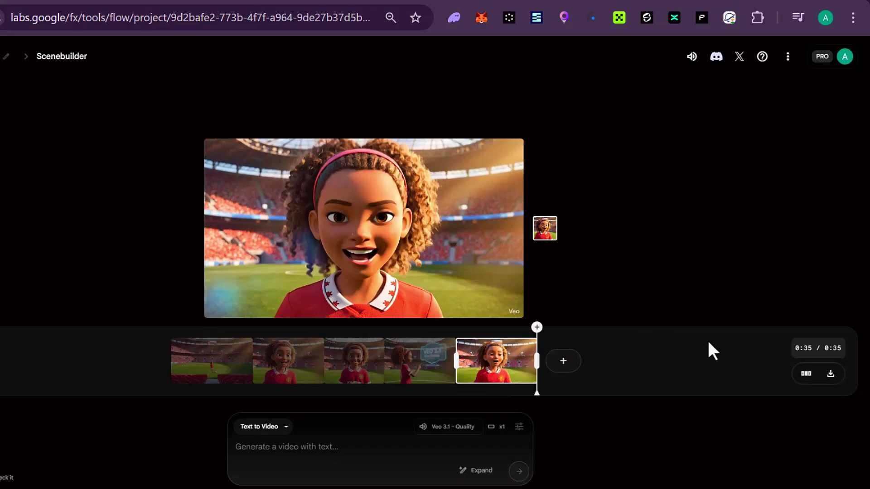
Start the download export of the film, then preview the first and last clips
click(830, 374)
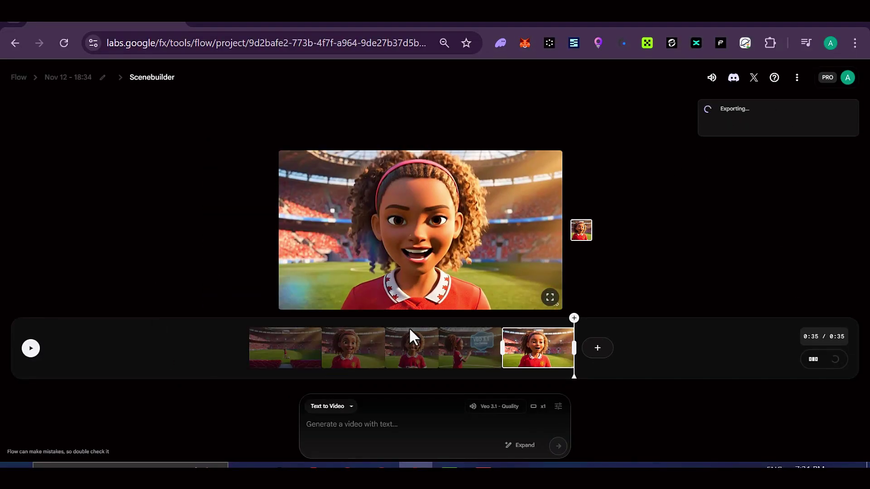
click(283, 353)
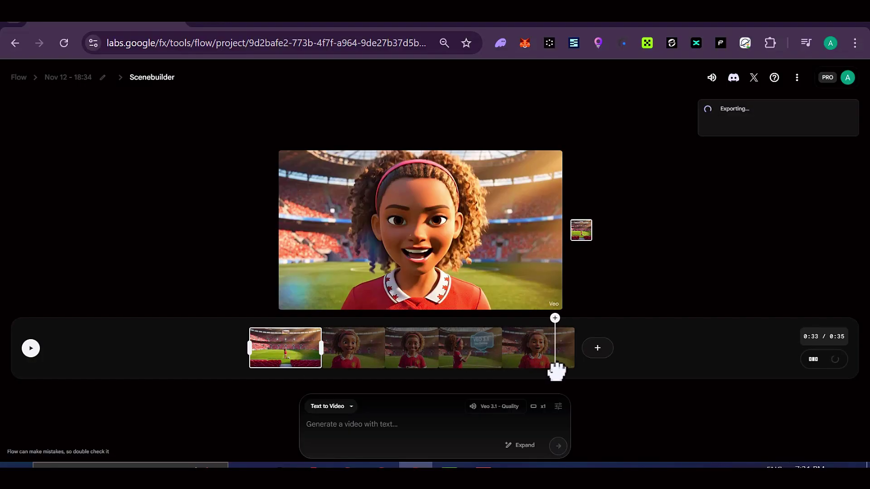
click(549, 359)
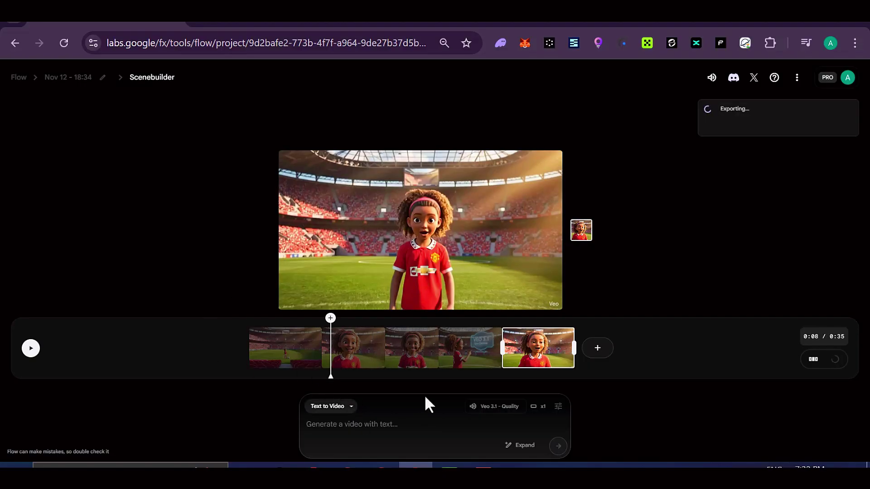
Step through all five clips in order, returning to the first clip
click(304, 358)
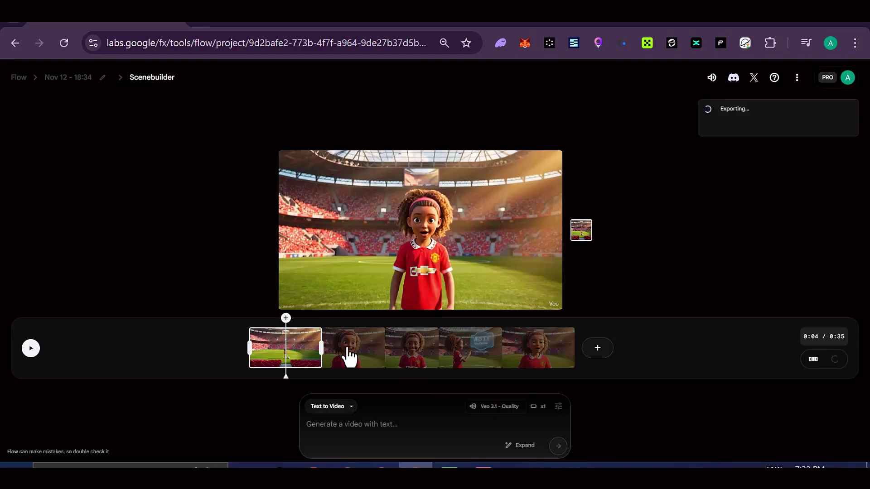
click(350, 356)
click(412, 353)
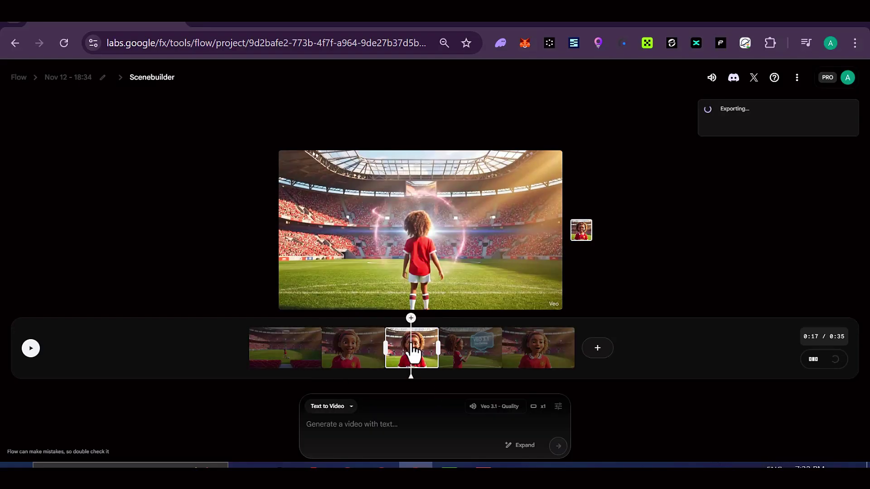
click(465, 358)
click(529, 360)
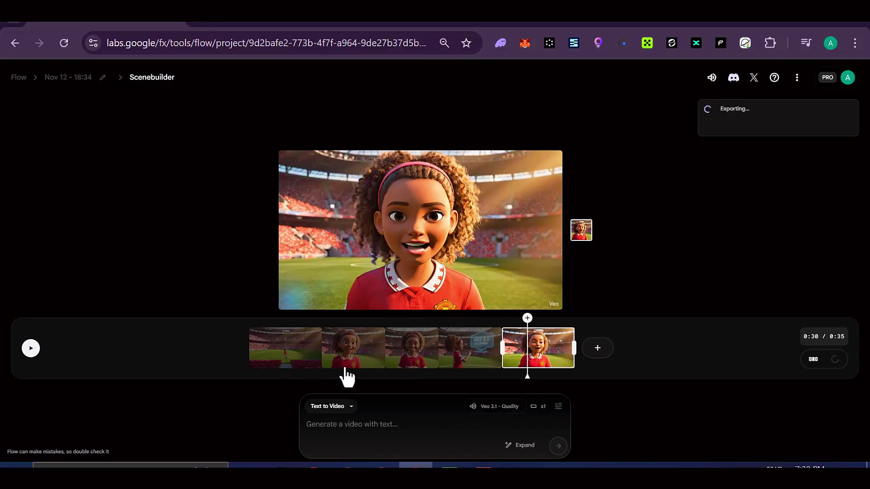
click(300, 360)
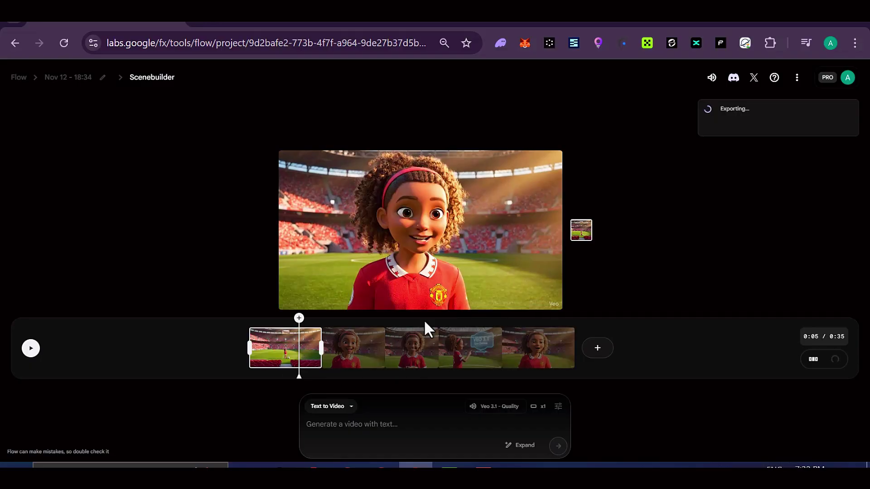